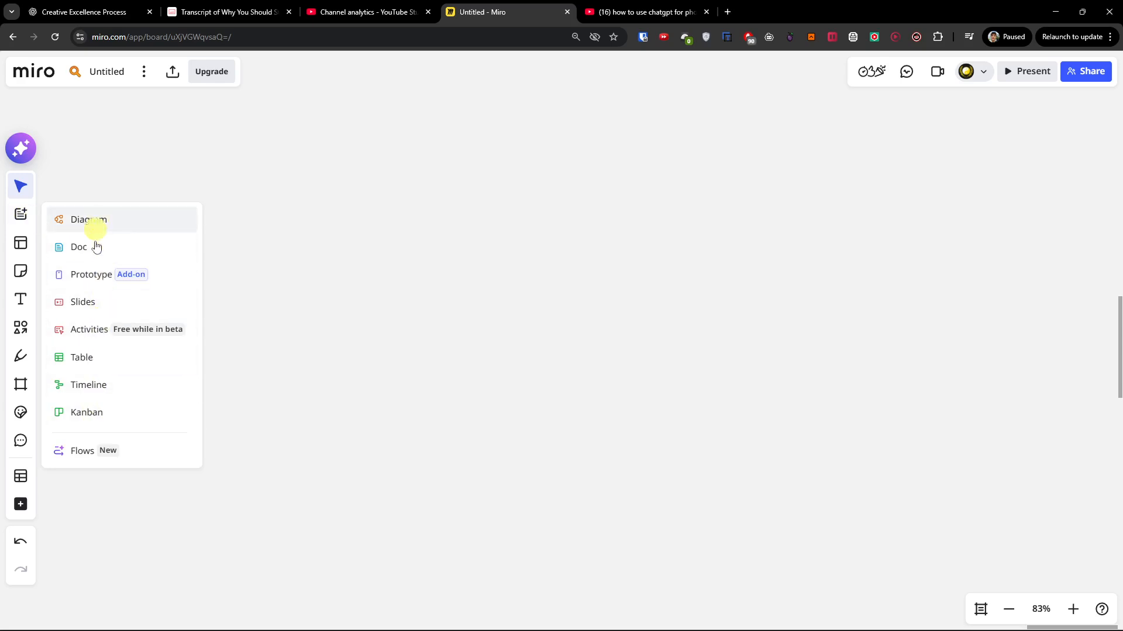
# Browse the available board templates in the template library without applying one.
pyautogui.click(26, 241)
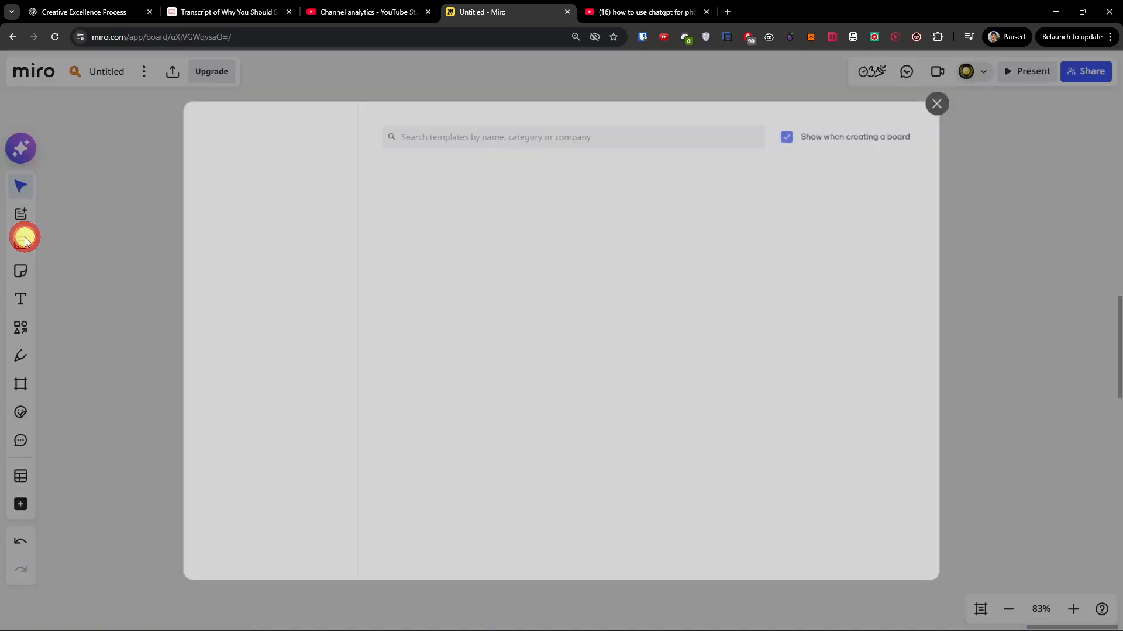
pyautogui.scroll(-2, 819, 333)
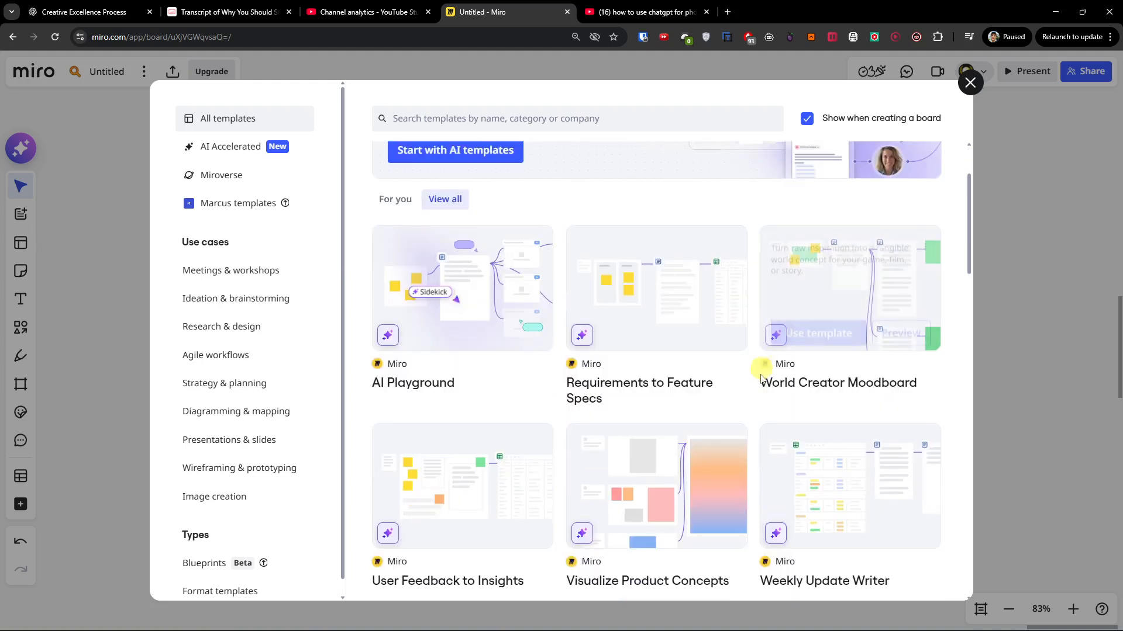
pyautogui.scroll(-2, 760, 380)
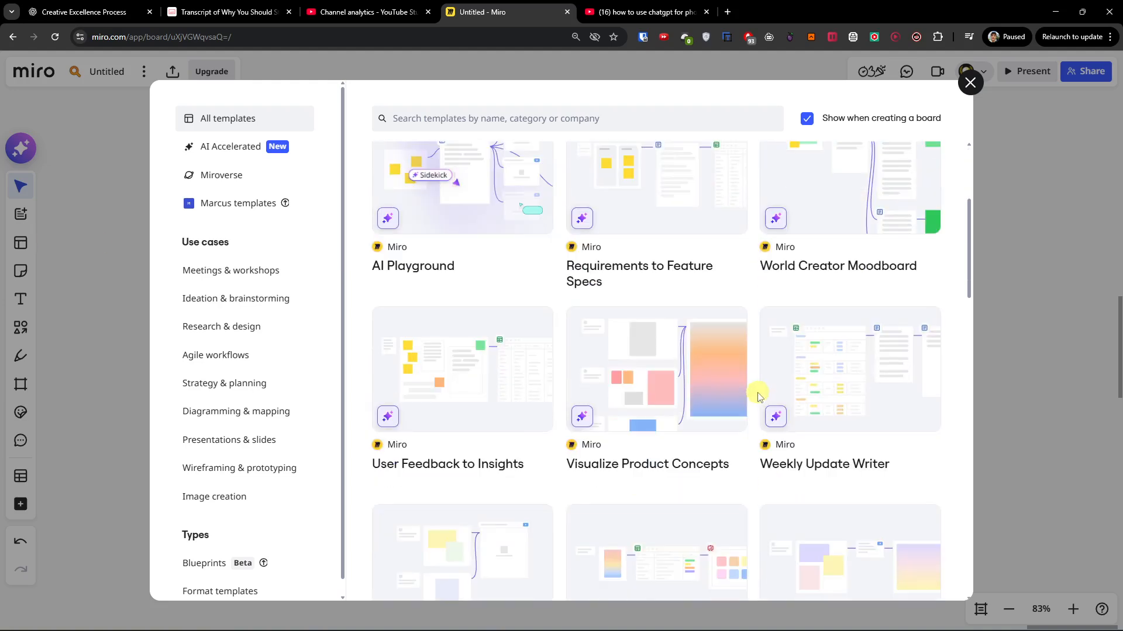
pyautogui.scroll(2, 758, 396)
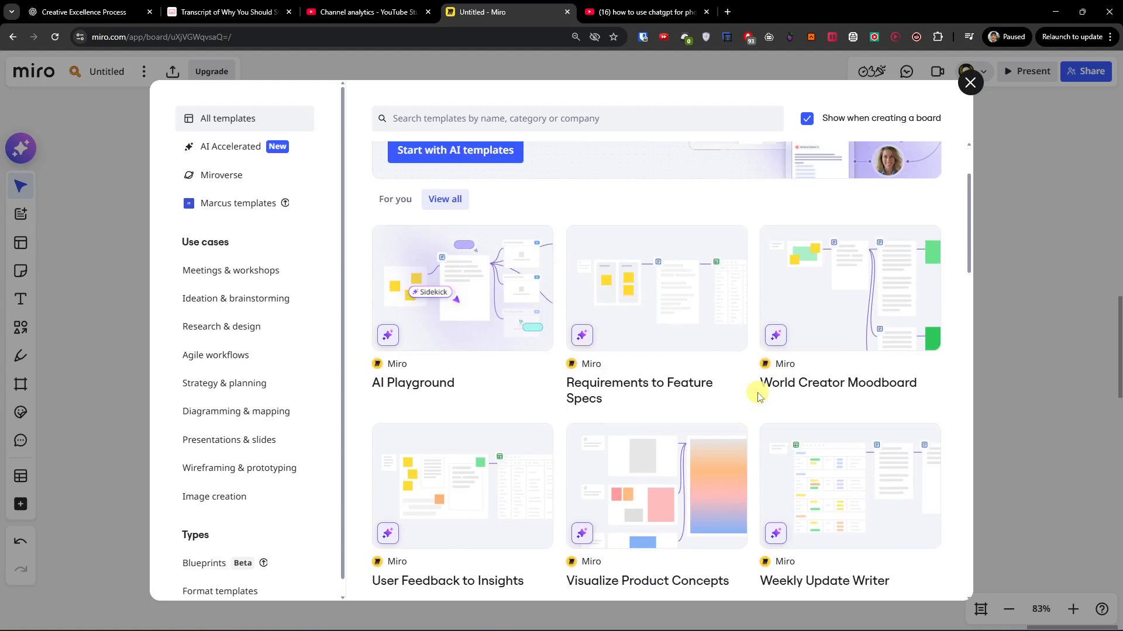
pyautogui.scroll(-4, 759, 396)
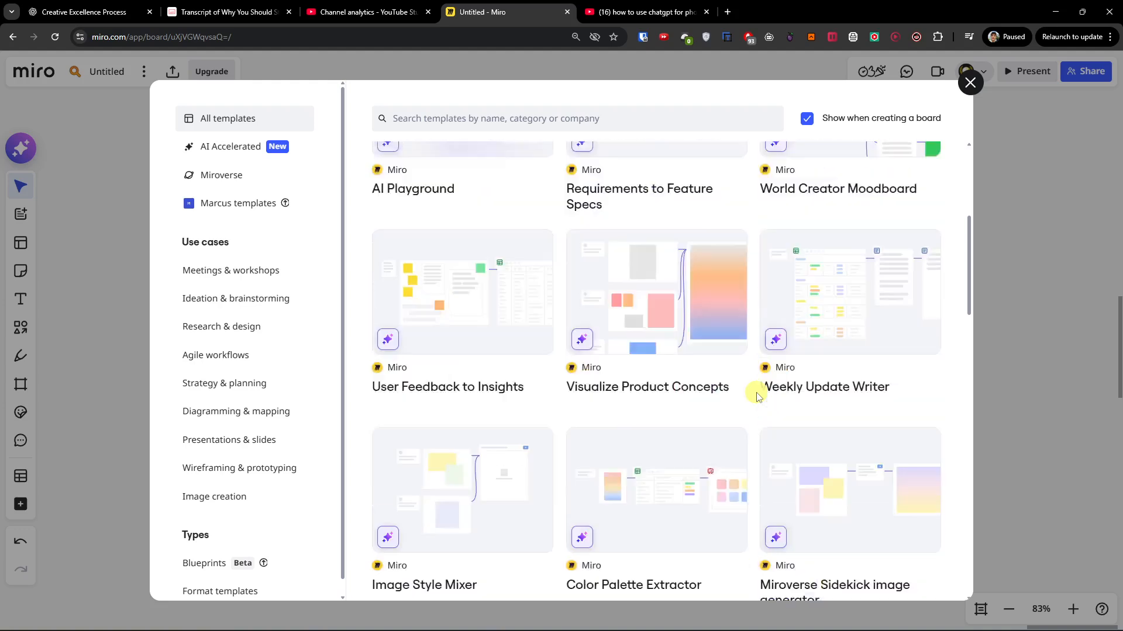
pyautogui.click(972, 86)
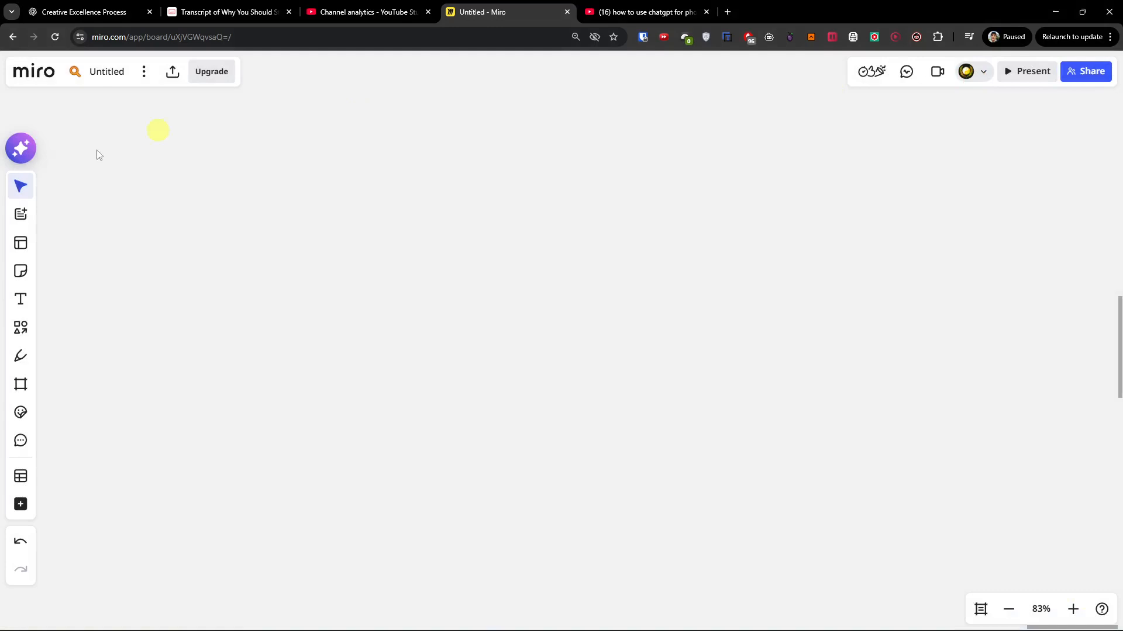
# Add a blue sticky note to the empty board with the text "This is part of my project".
pyautogui.click(22, 271)
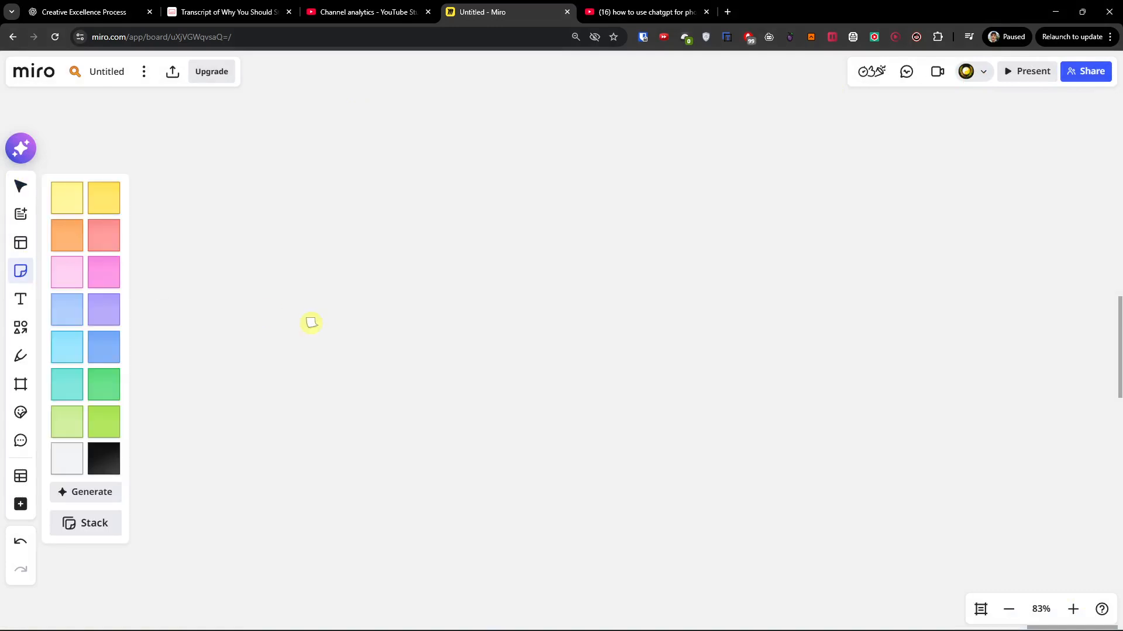
pyautogui.click(100, 345)
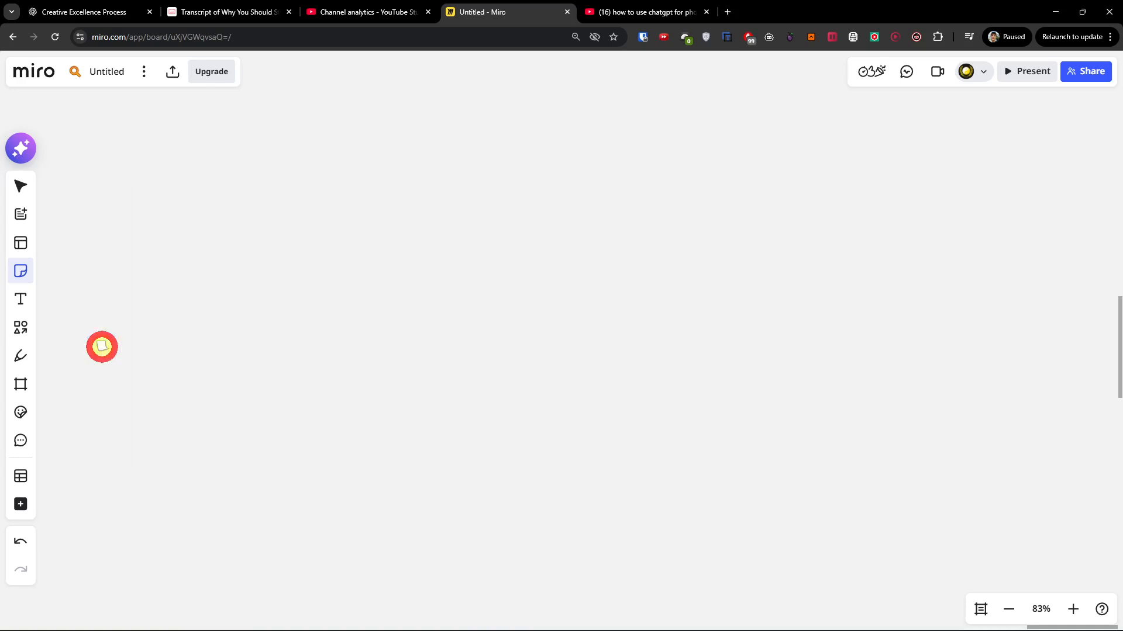
pyautogui.click(459, 350)
pyautogui.moveTo(477, 370); pyautogui.dragTo(527, 428)
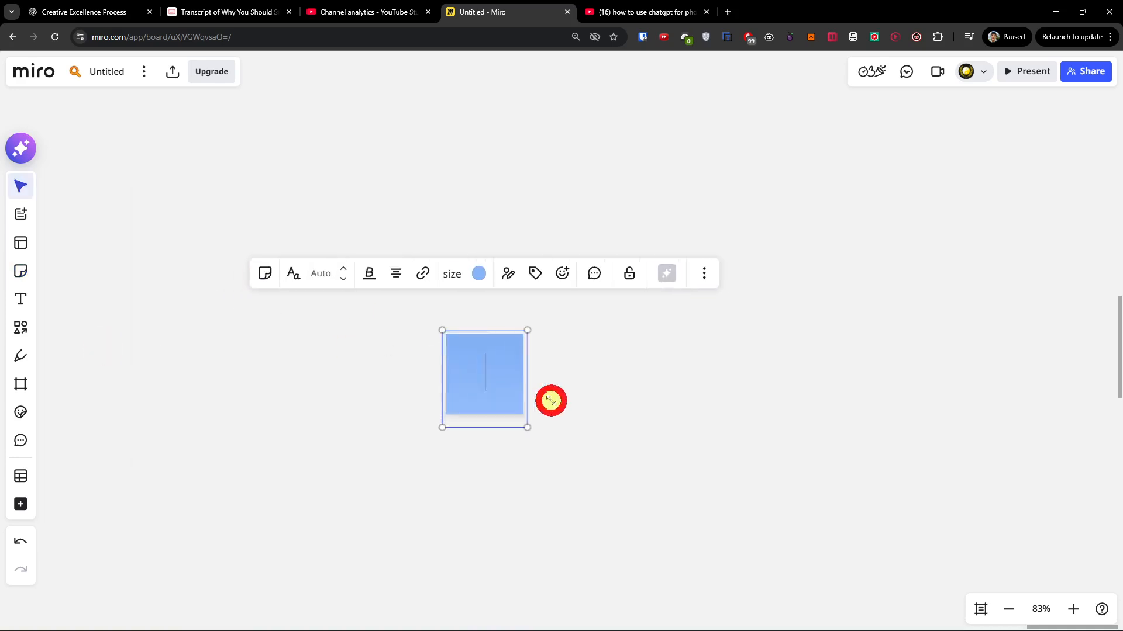
pyautogui.write('This')
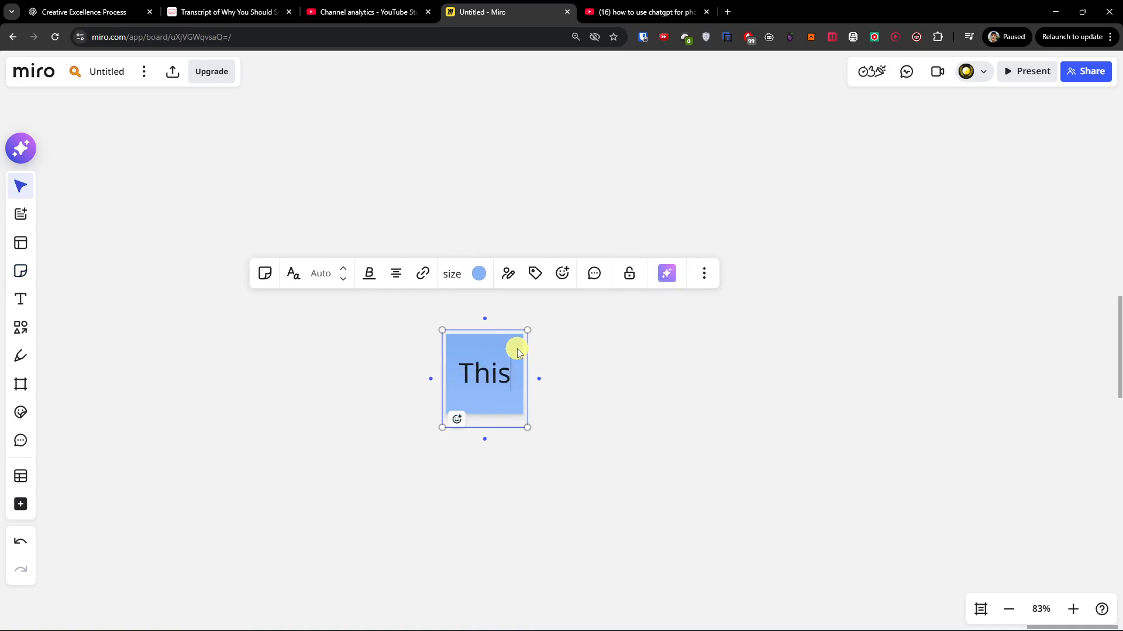
pyautogui.write(' is part of my pro')
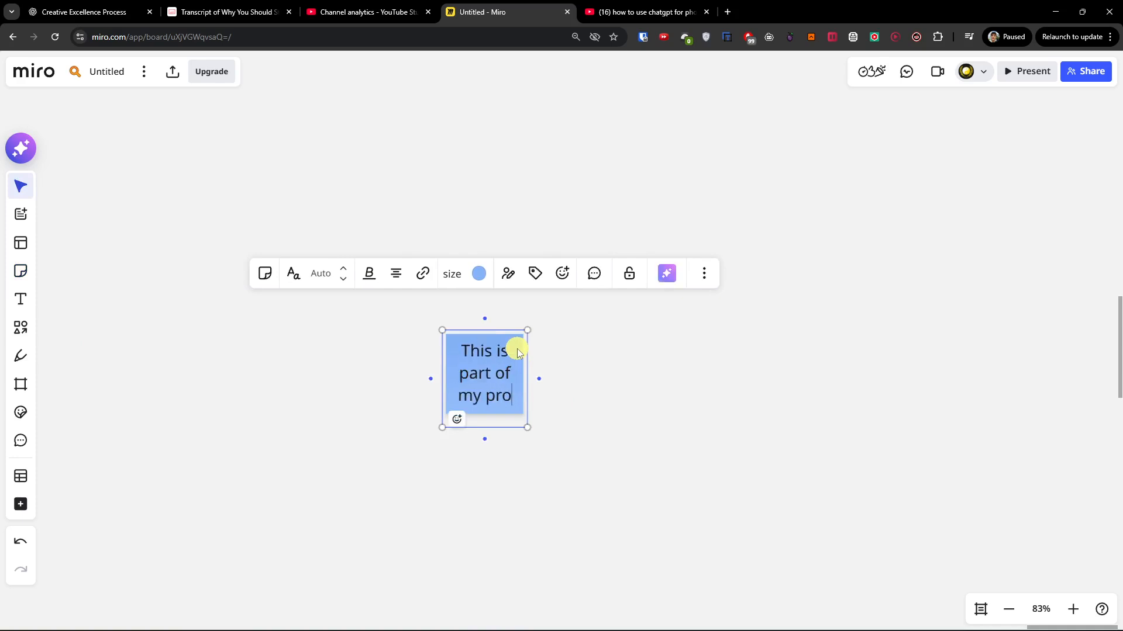
pyautogui.write('ject')
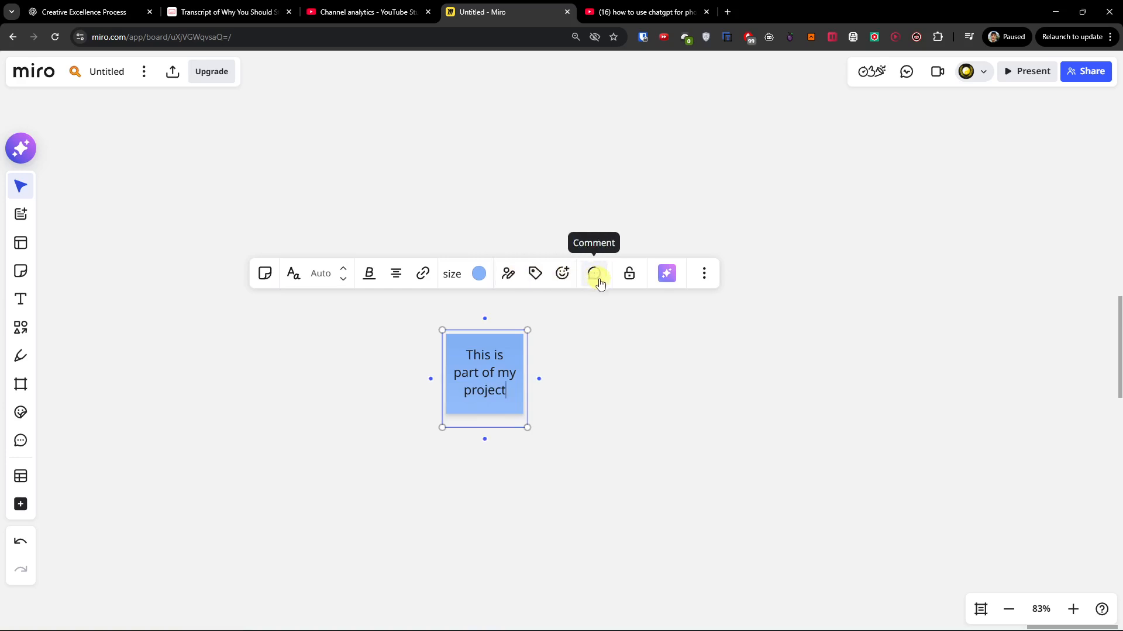
# Add a second, blank blue sticky note to the right of the first one.
pyautogui.click(586, 352)
pyautogui.moveTo(662, 362); pyautogui.dragTo(533, 353)
pyautogui.click(401, 341)
pyautogui.click(20, 271)
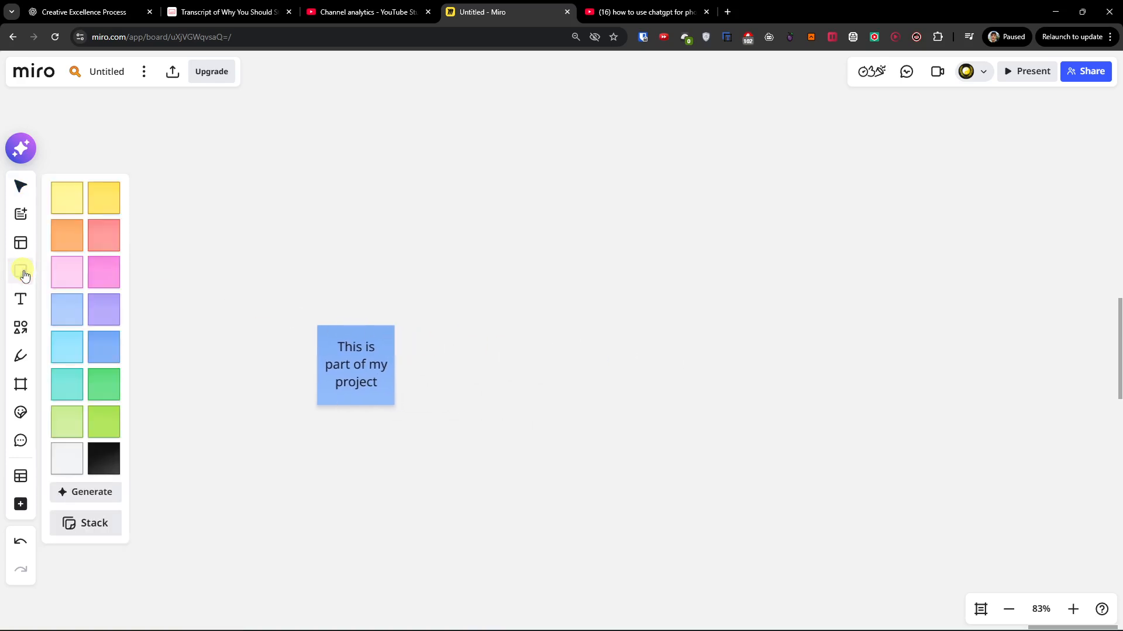
pyautogui.click(104, 348)
pyautogui.click(483, 367)
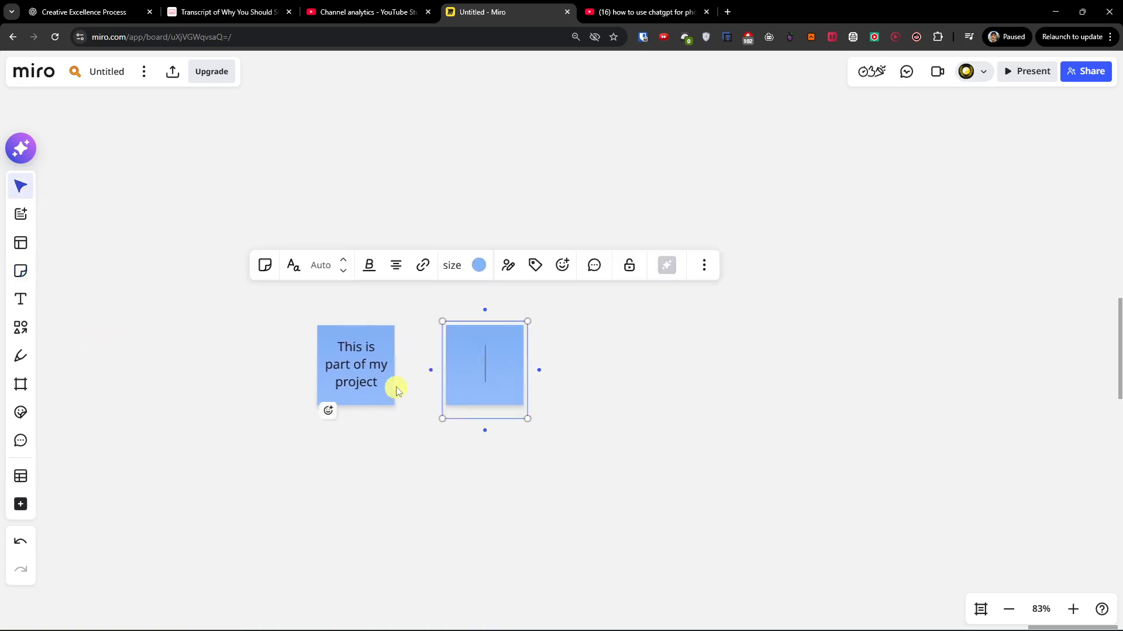
# Connect the first sticky note to the blank one with an arrow.
pyautogui.click(389, 368)
pyautogui.moveTo(409, 373); pyautogui.dragTo(504, 361)
pyautogui.click(211, 344)
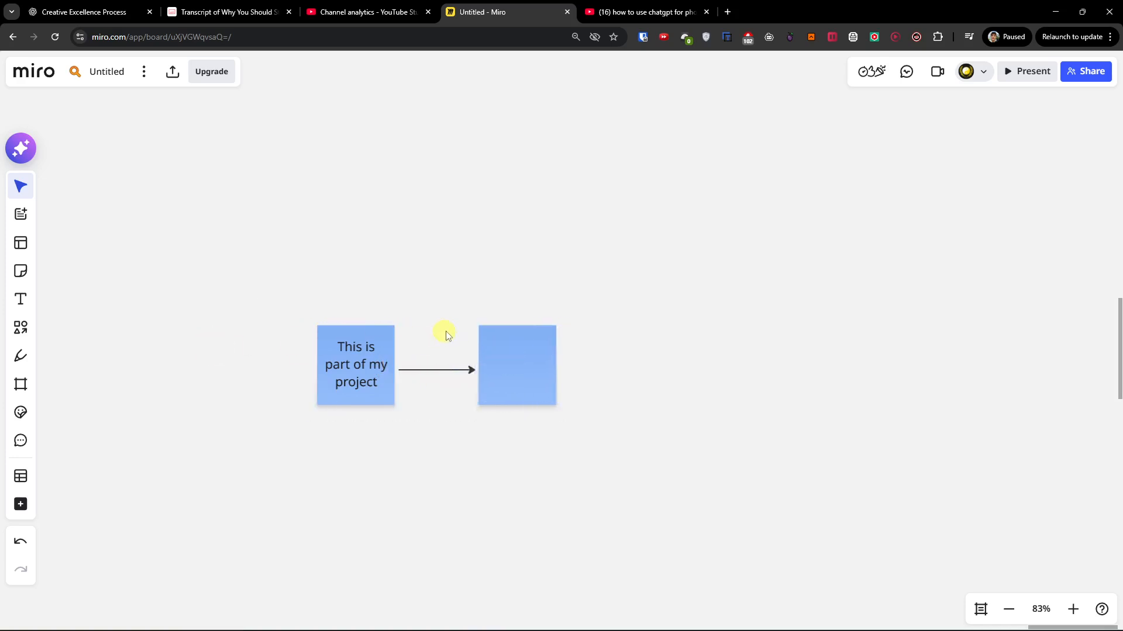
# Insert a Kanban board directly above the two connected sticky notes.
pyautogui.scroll(3, 449, 331)
pyautogui.moveTo(578, 389)
pyautogui.mouseDown()
pyautogui.moveTo(584, 406)
pyautogui.moveTo(594, 376)
pyautogui.mouseUp()
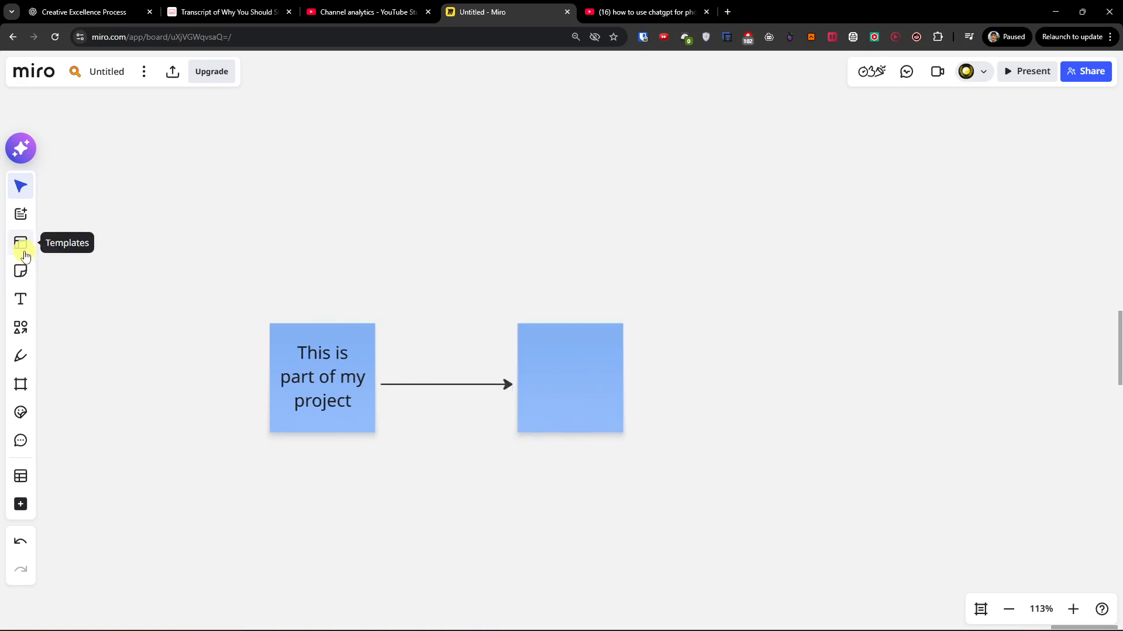
pyautogui.click(24, 219)
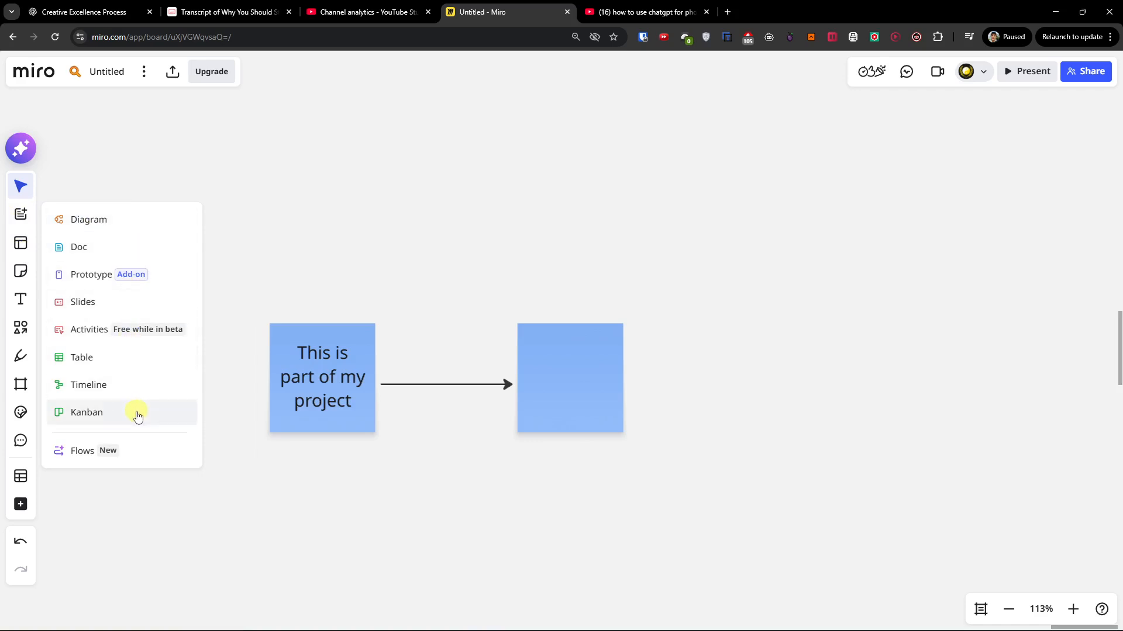
pyautogui.click(138, 414)
pyautogui.click(321, 141)
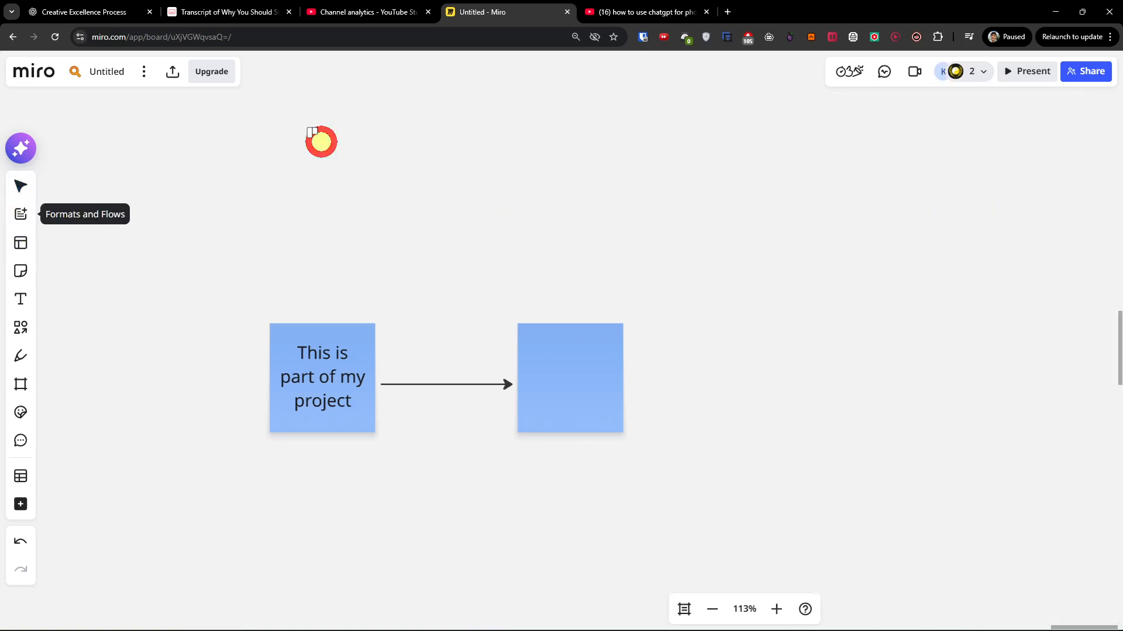
pyautogui.moveTo(784, 270); pyautogui.dragTo(736, 229)
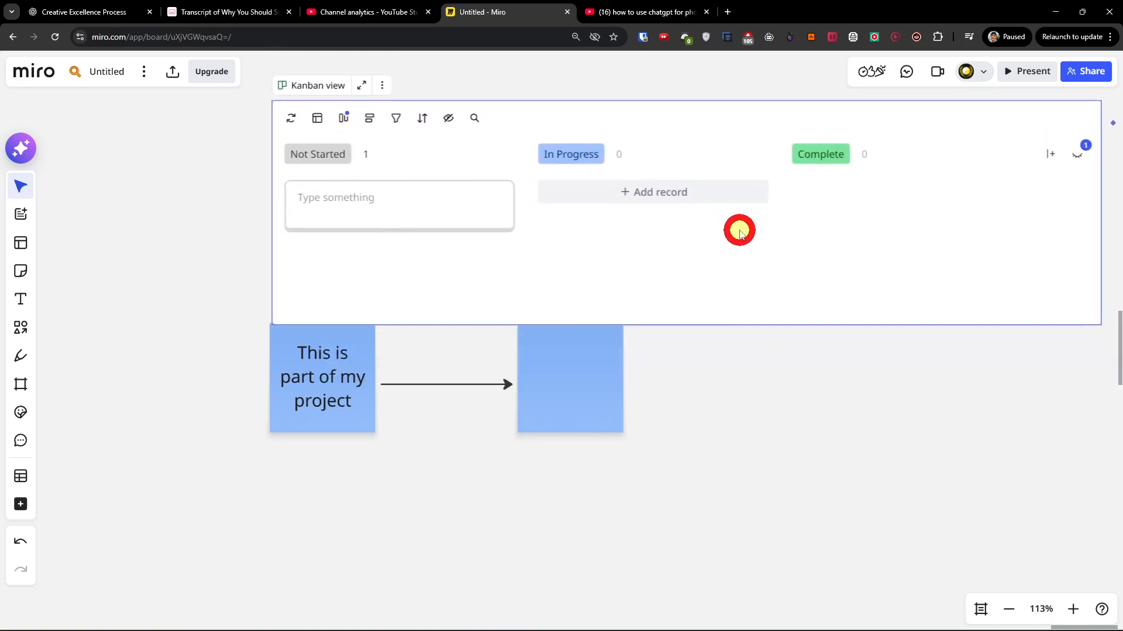
# Enter "This is my Idea for project" on the card in the Kanban's Not Started column.
pyautogui.scroll(2, 744, 351)
pyautogui.click(419, 321)
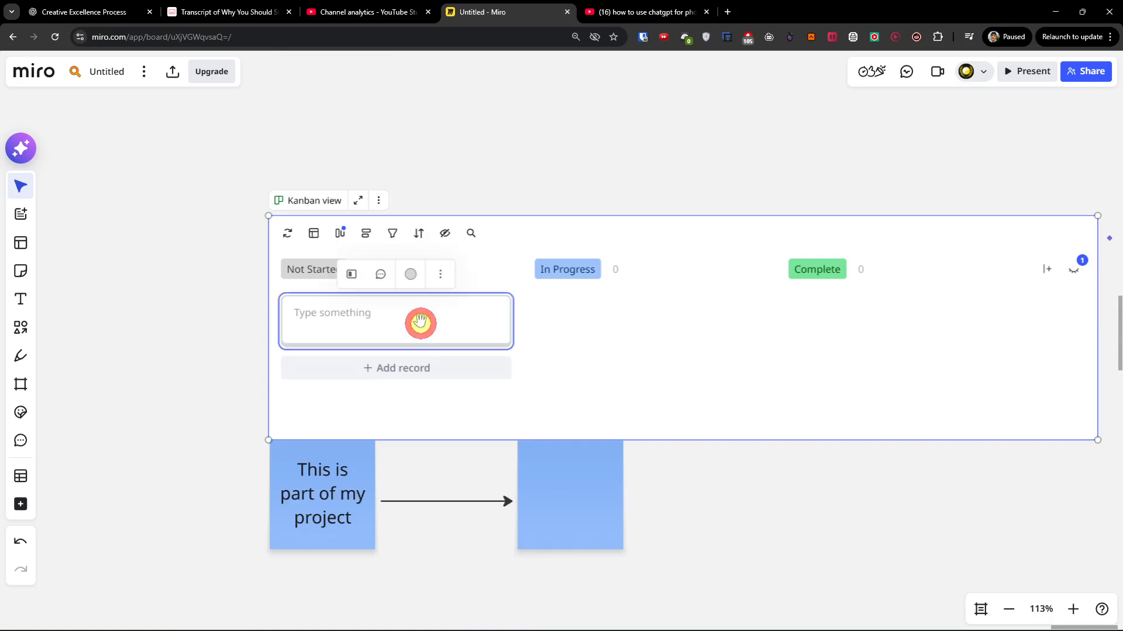
pyautogui.click(408, 313)
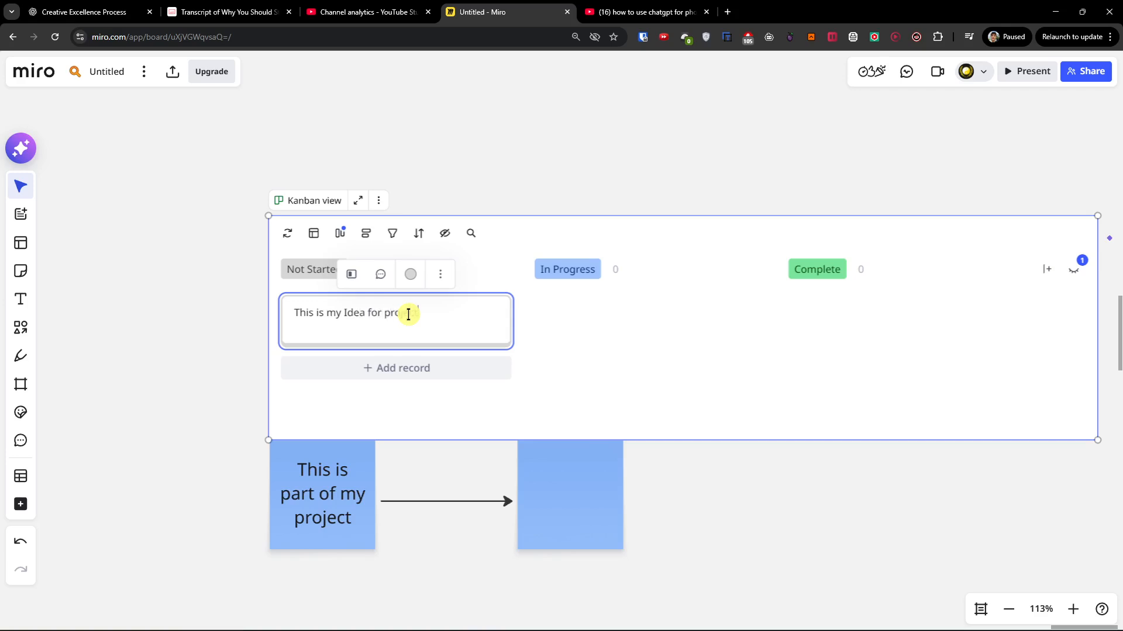
pyautogui.write('This is my Idea for project')
pyautogui.press('Return')
pyautogui.click(216, 286)
pyautogui.moveTo(339, 331)
pyautogui.mouseDown()
pyautogui.moveTo(870, 319)
pyautogui.moveTo(345, 313)
pyautogui.mouseUp()
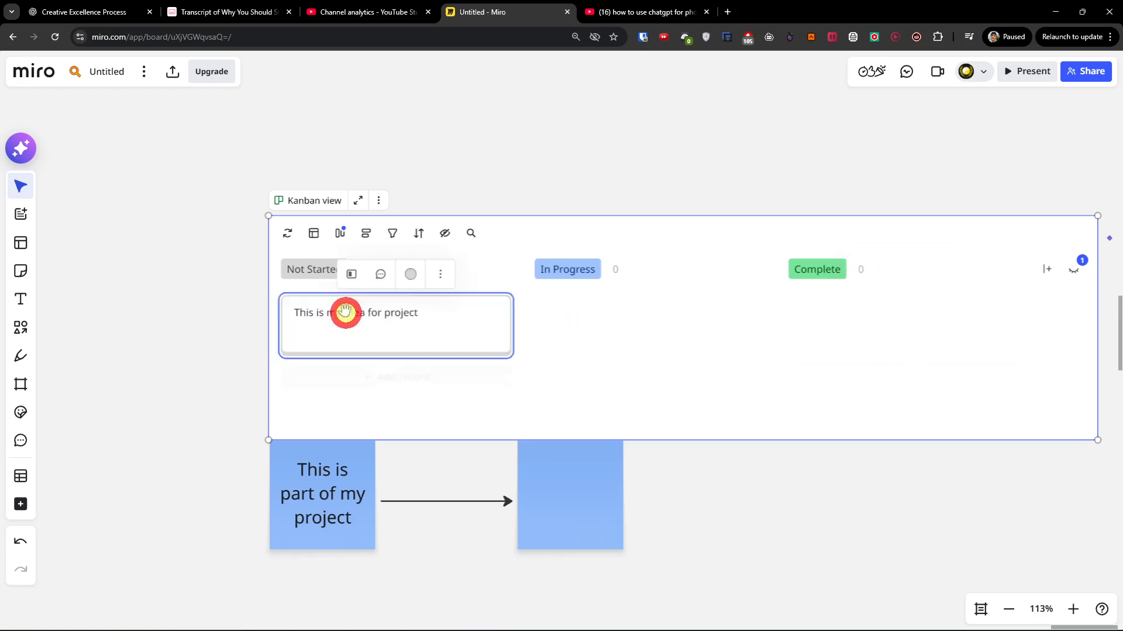
pyautogui.click(827, 269)
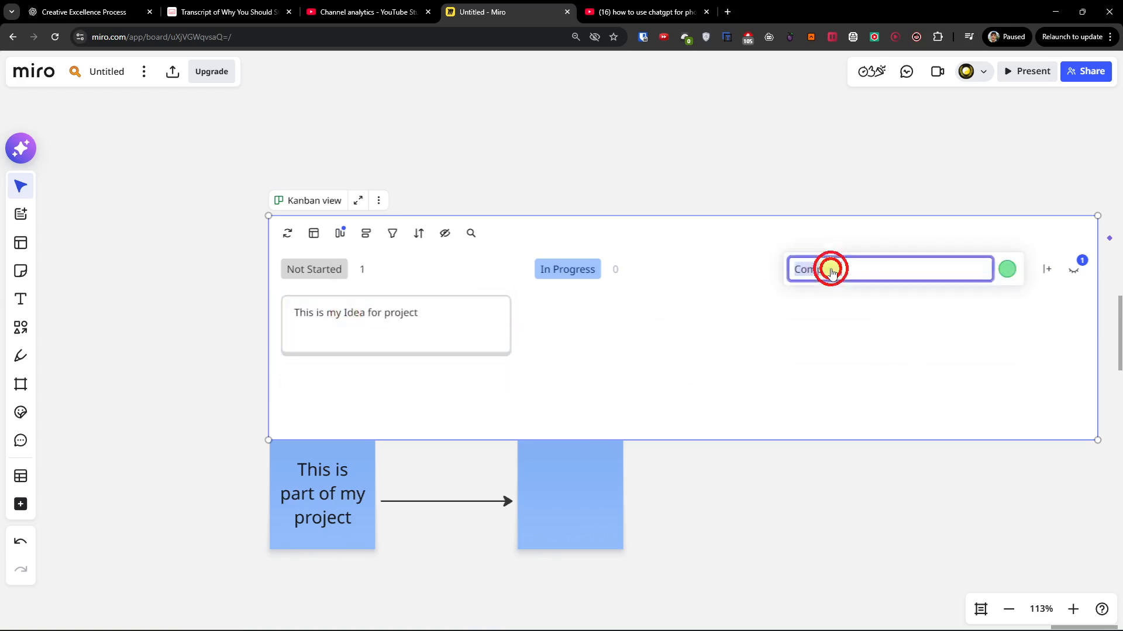
pyautogui.click(763, 322)
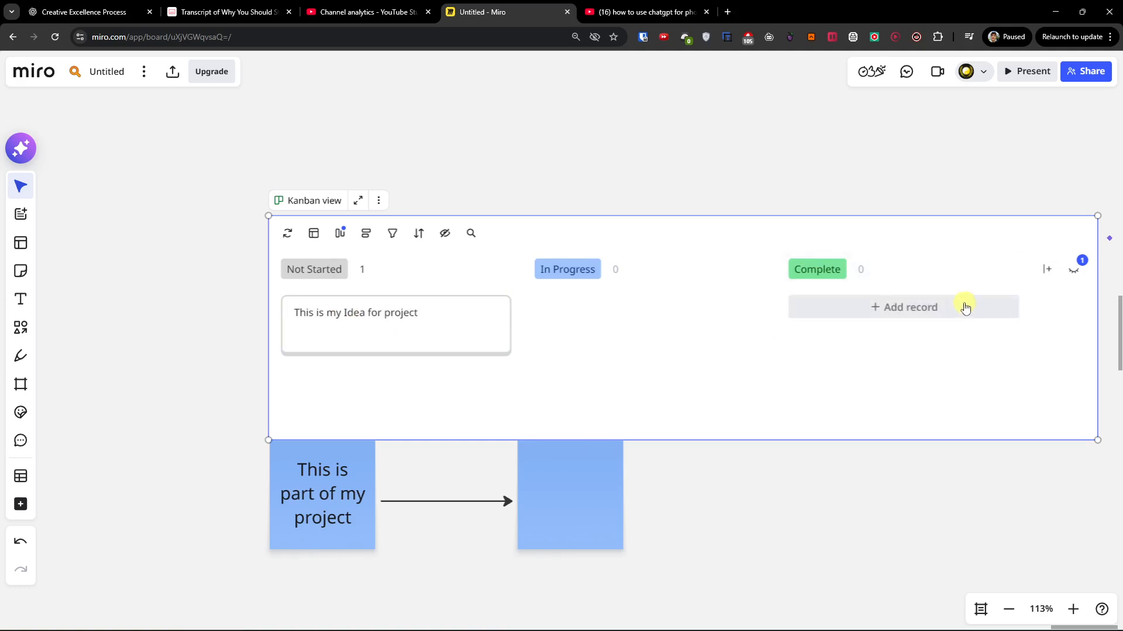
# Insert a timeline directly above the Kanban board, aligned with its upper edge.
pyautogui.moveTo(722, 448); pyautogui.dragTo(672, 532)
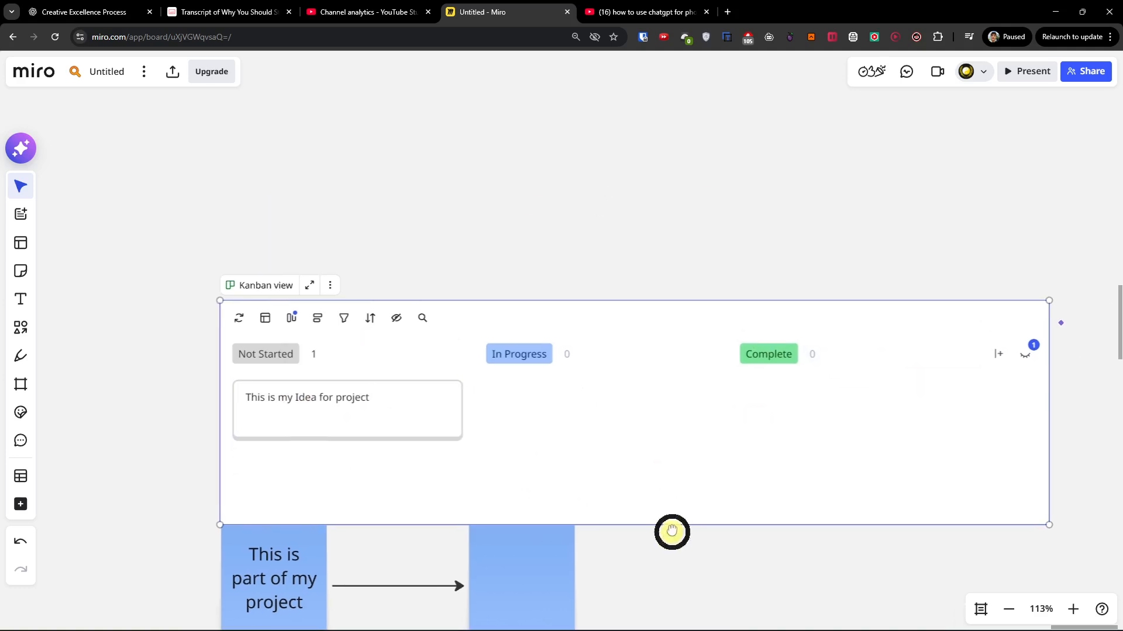
pyautogui.moveTo(193, 197); pyautogui.dragTo(180, 264)
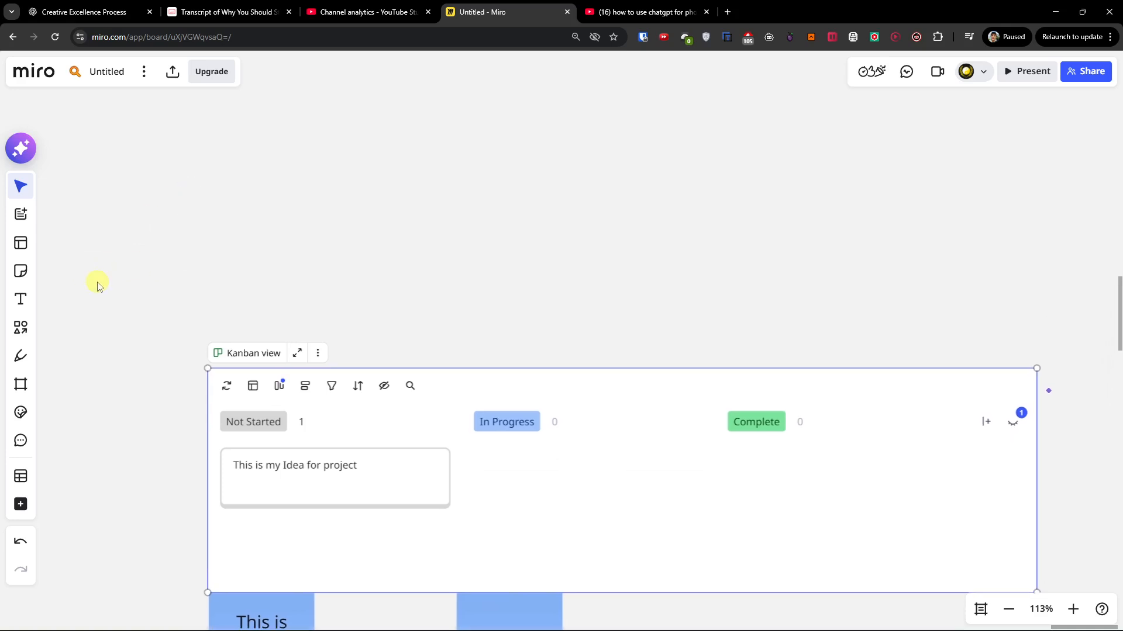
pyautogui.click(20, 506)
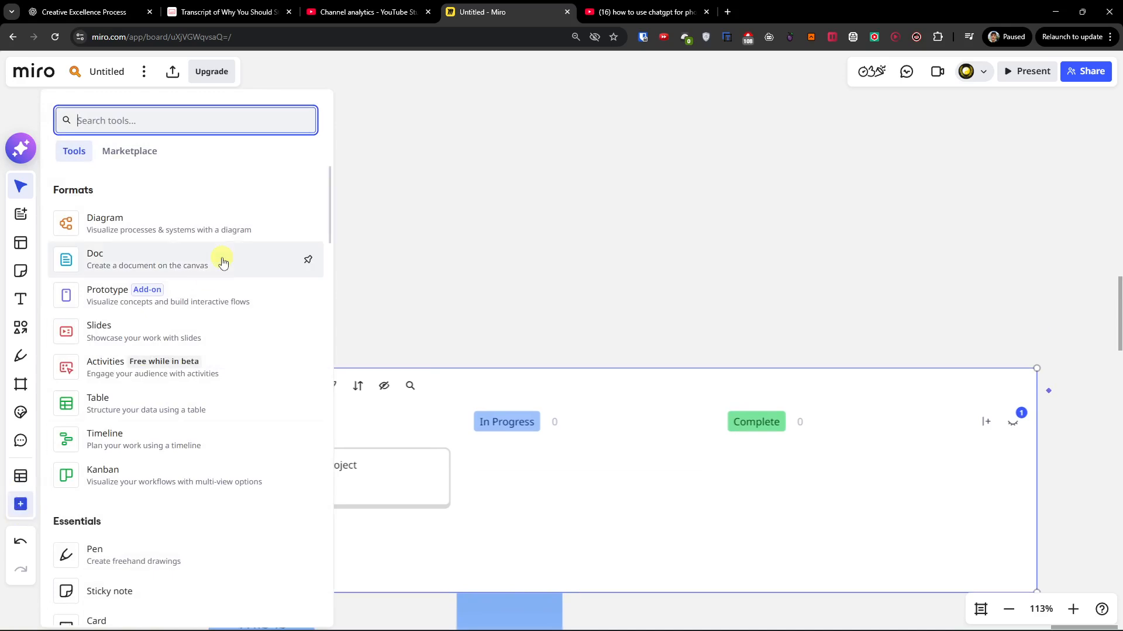
pyautogui.click(163, 442)
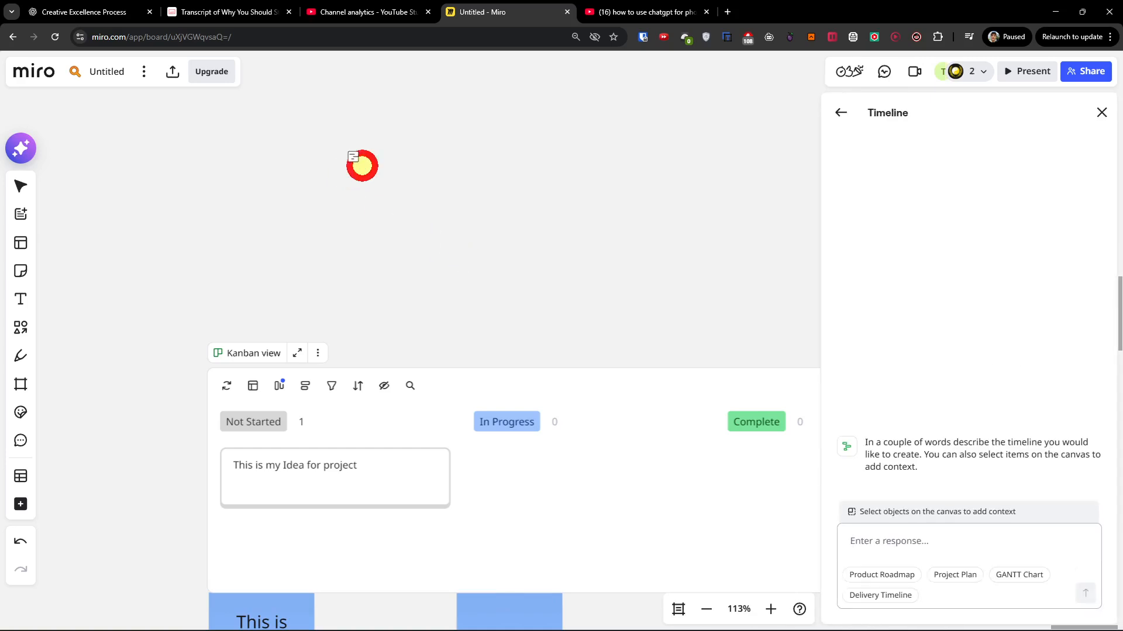
pyautogui.click(362, 165)
pyautogui.moveTo(623, 175); pyautogui.dragTo(472, 105)
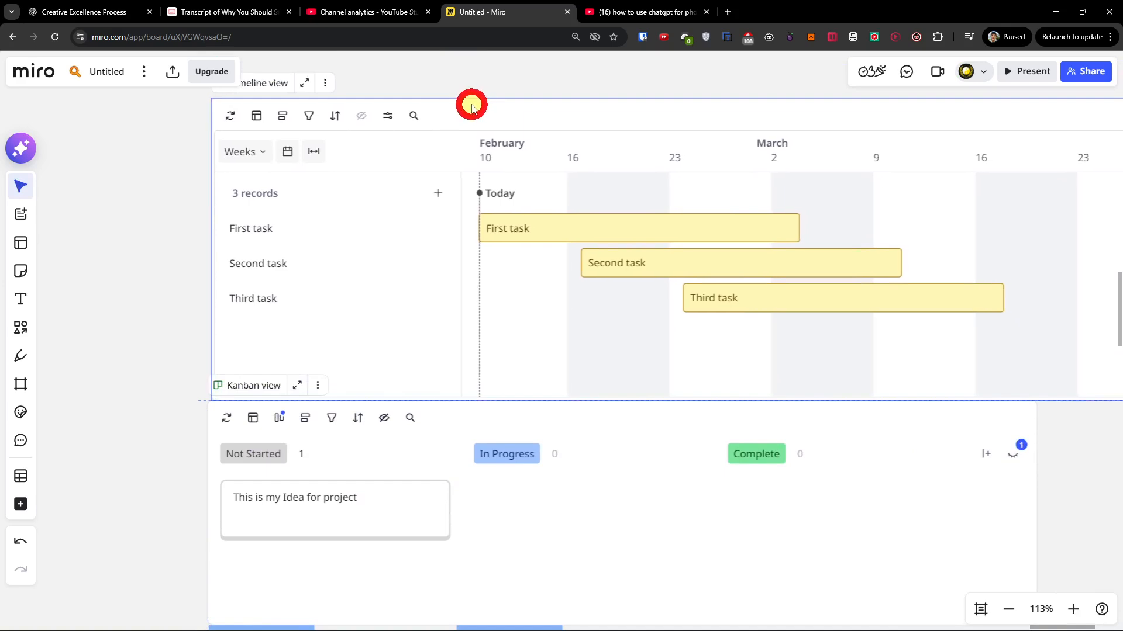
# Delete the three sample tasks, First task, Second task and Third task, from the timeline.
pyautogui.moveTo(188, 223); pyautogui.dragTo(123, 325)
pyautogui.click(248, 395)
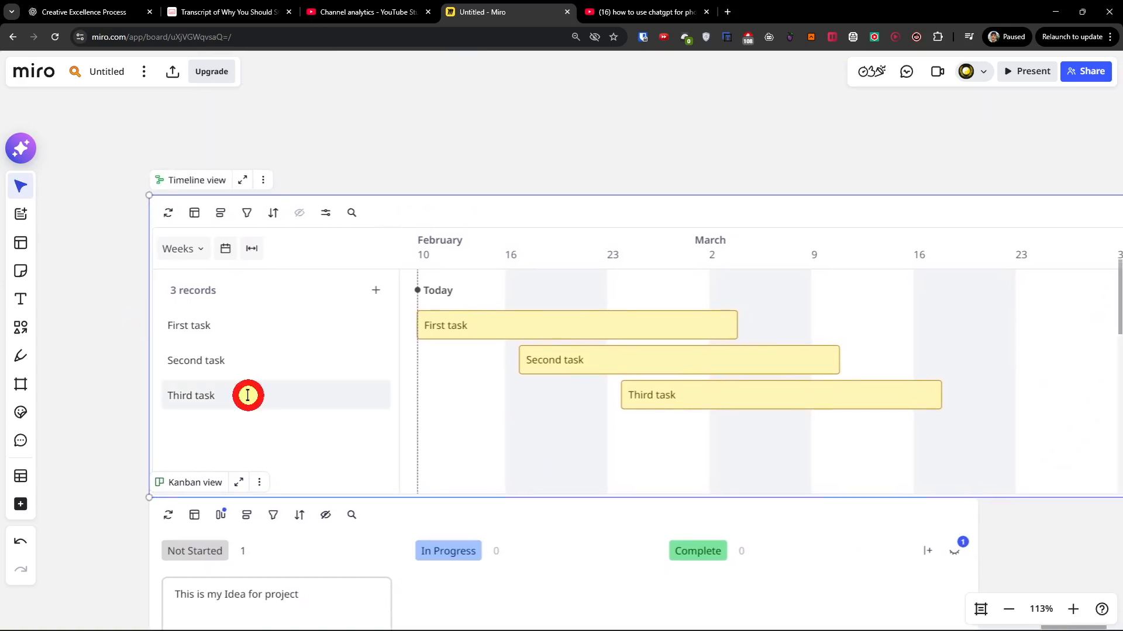
pyautogui.click(108, 384)
pyautogui.press('Delete')
pyautogui.click(218, 400)
pyautogui.click(224, 370)
pyautogui.press('Delete')
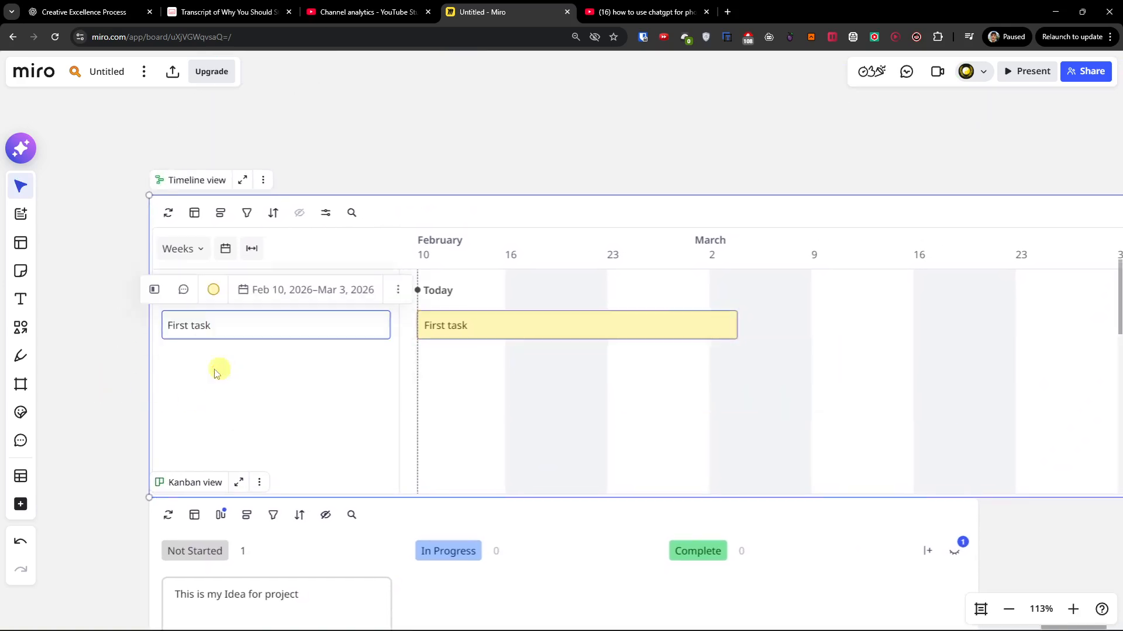
pyautogui.press('Delete')
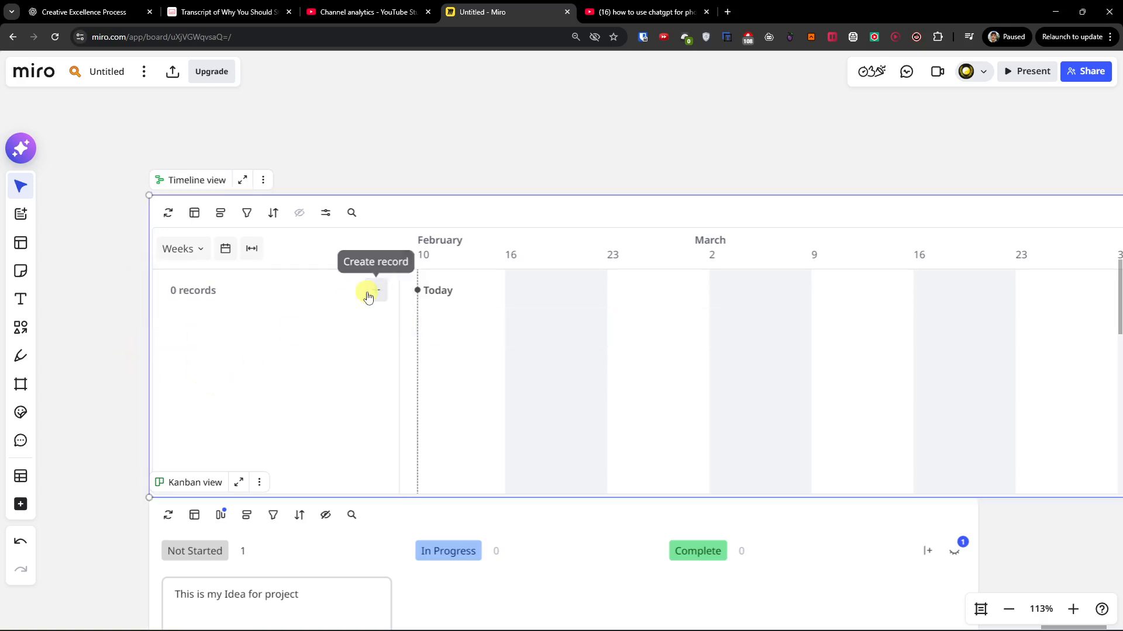
# Create a new timeline record named "This is my idea for project".
pyautogui.click(377, 291)
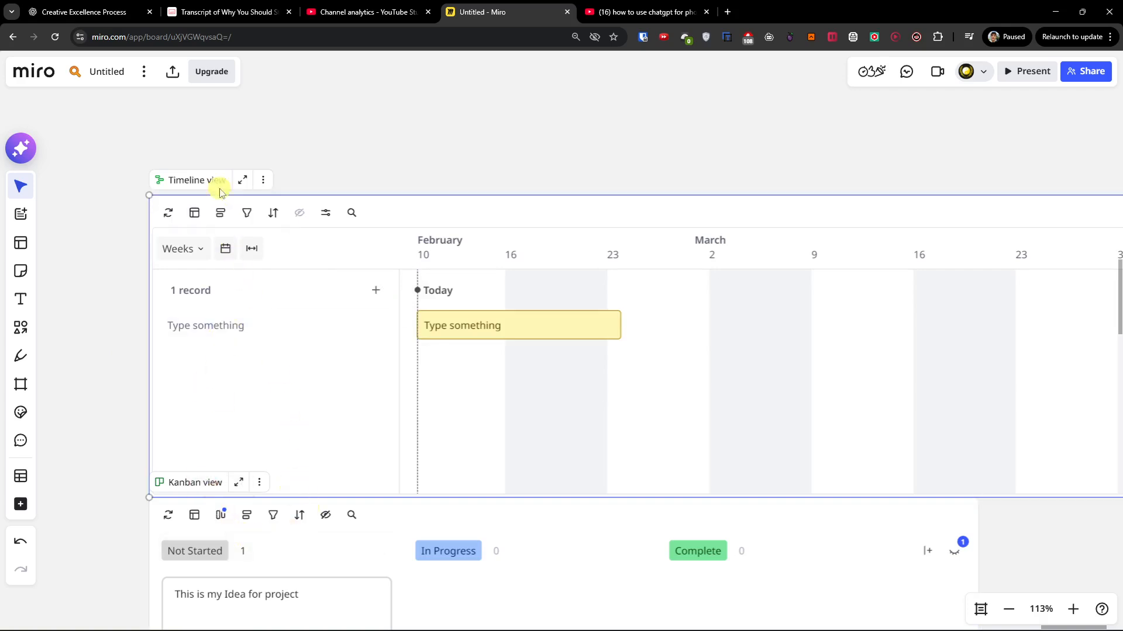
pyautogui.click(268, 185)
pyautogui.click(268, 182)
pyautogui.click(250, 326)
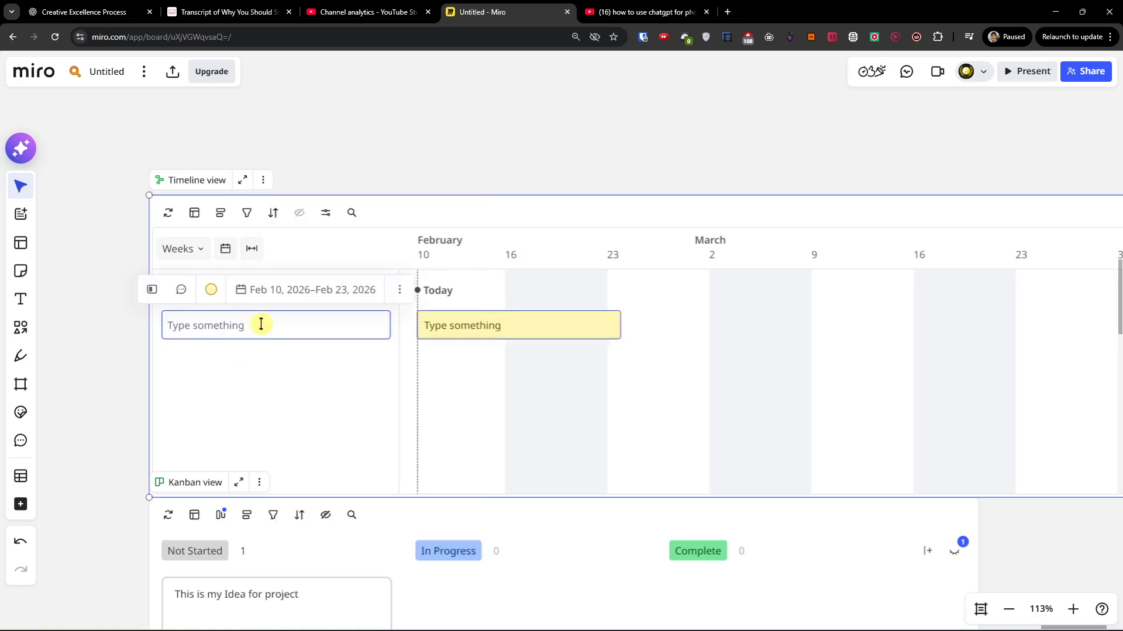
pyautogui.write('This is my idea for project')
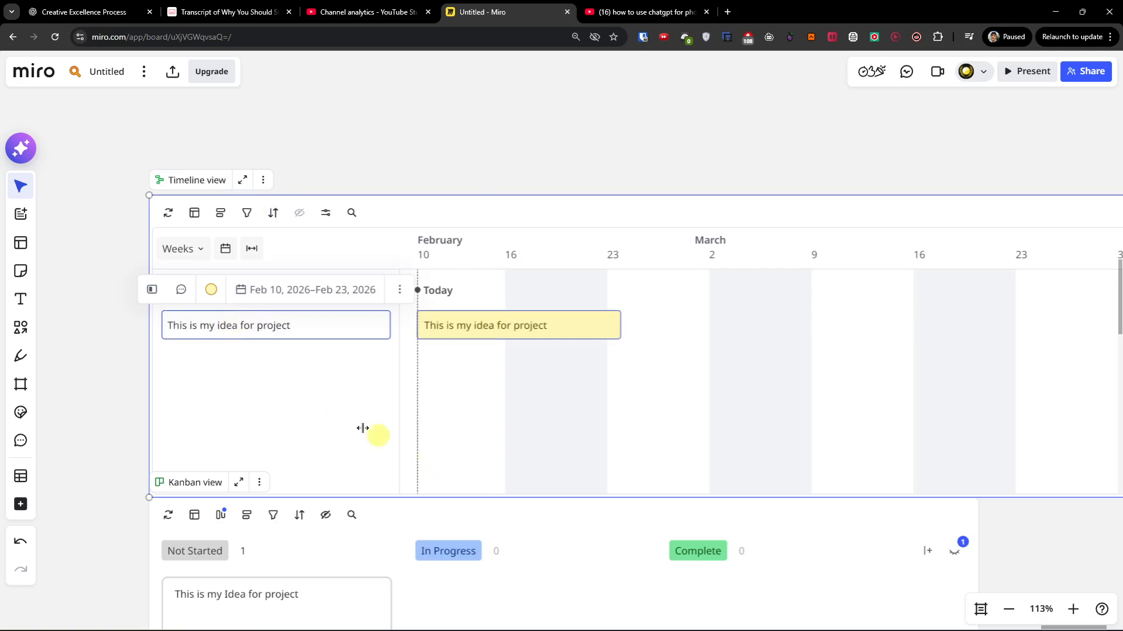
# Set the timeline's scale to Days and shorten the "This is my idea for project" bar to end on Feb 18, 2026.
pyautogui.click(419, 456)
pyautogui.click(178, 248)
pyautogui.click(199, 283)
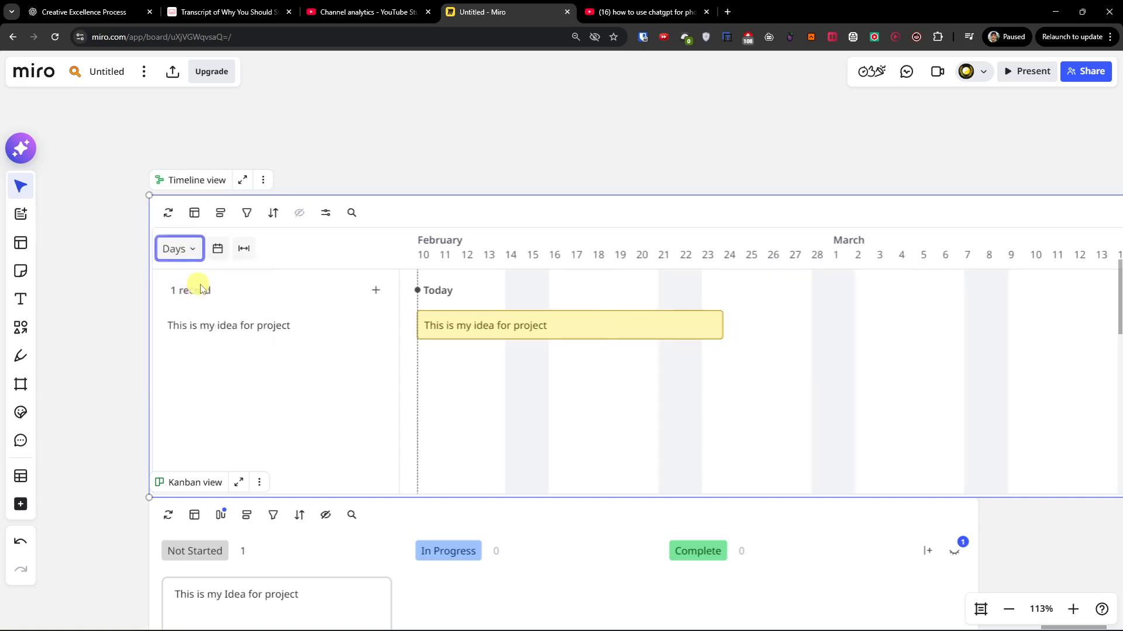
pyautogui.click(178, 249)
pyautogui.click(213, 328)
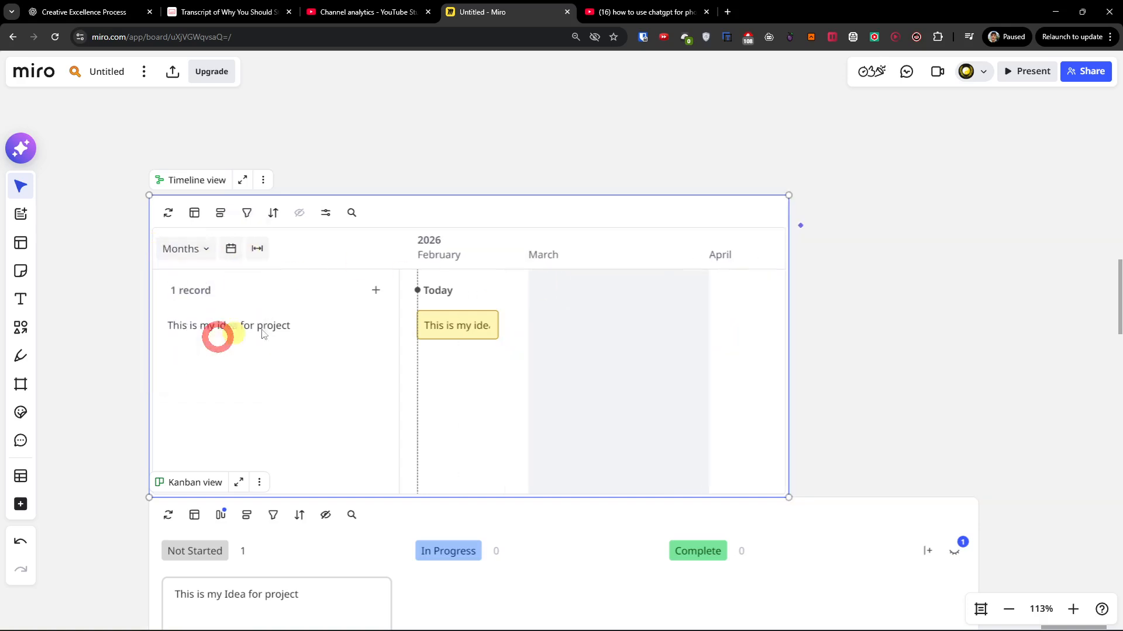
pyautogui.click(204, 247)
pyautogui.click(195, 283)
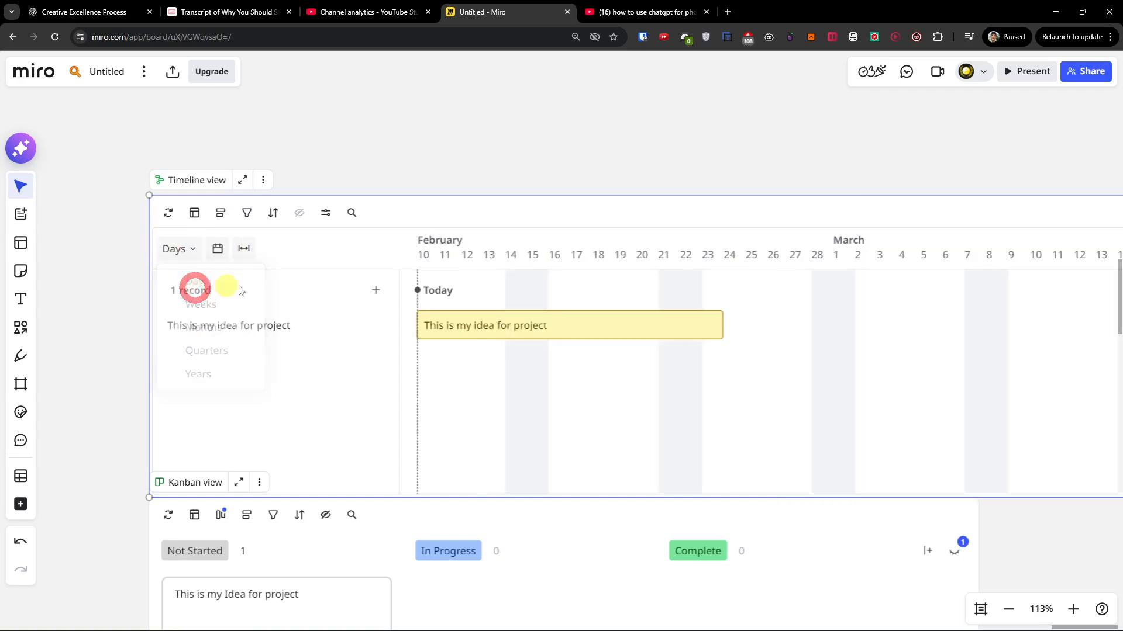
pyautogui.moveTo(722, 325); pyautogui.dragTo(614, 325)
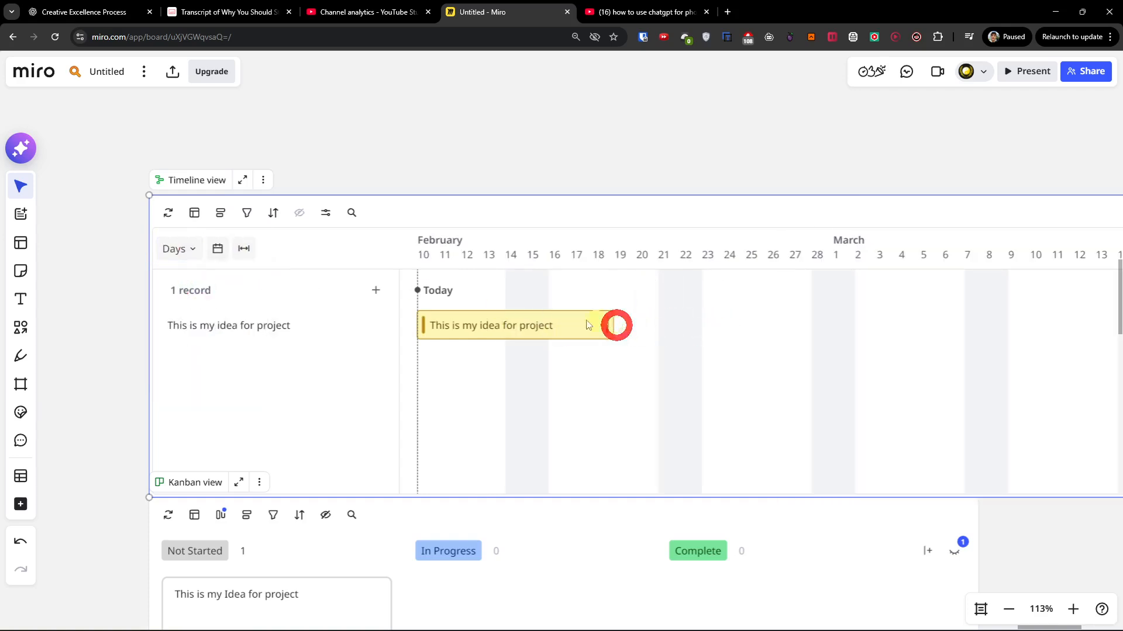
# Group the timeline's records by Status.
pyautogui.click(220, 217)
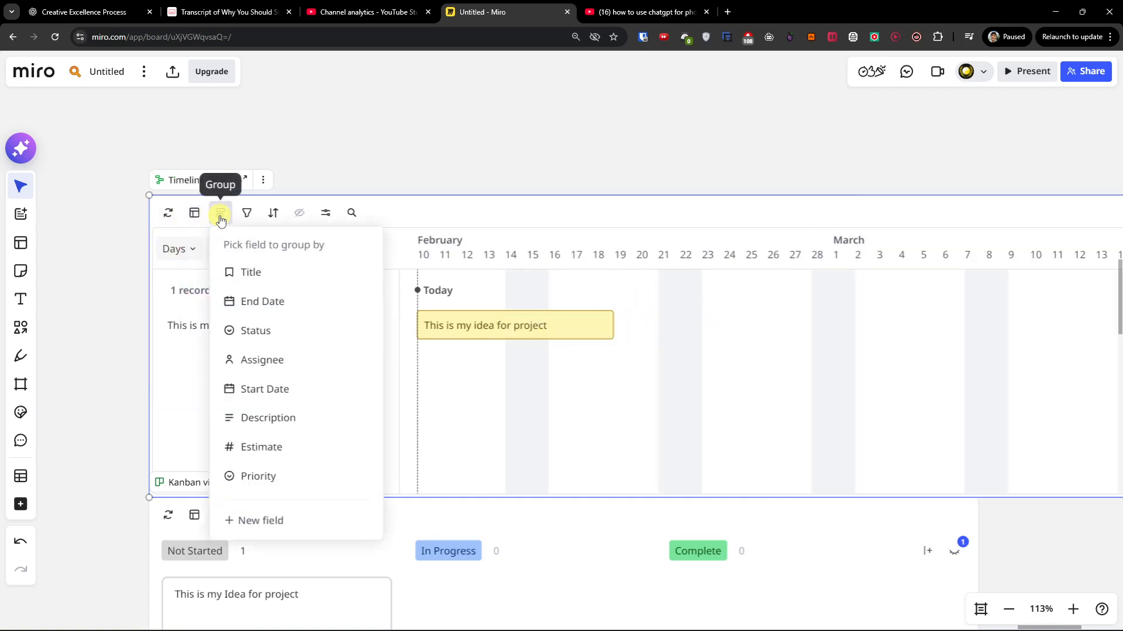
pyautogui.click(324, 332)
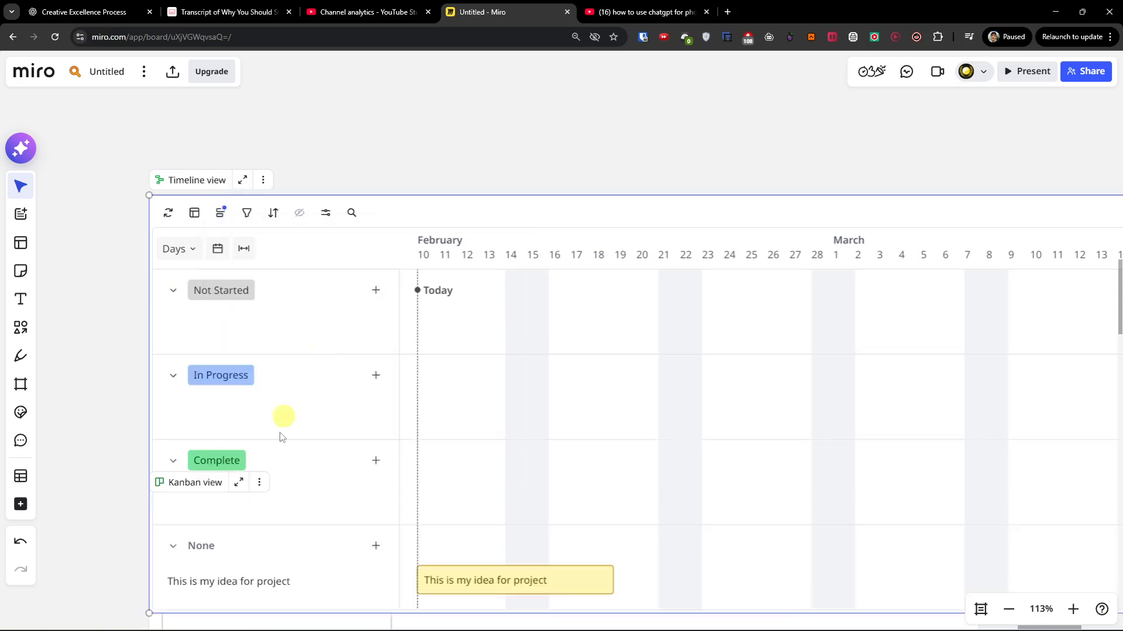
pyautogui.click(212, 581)
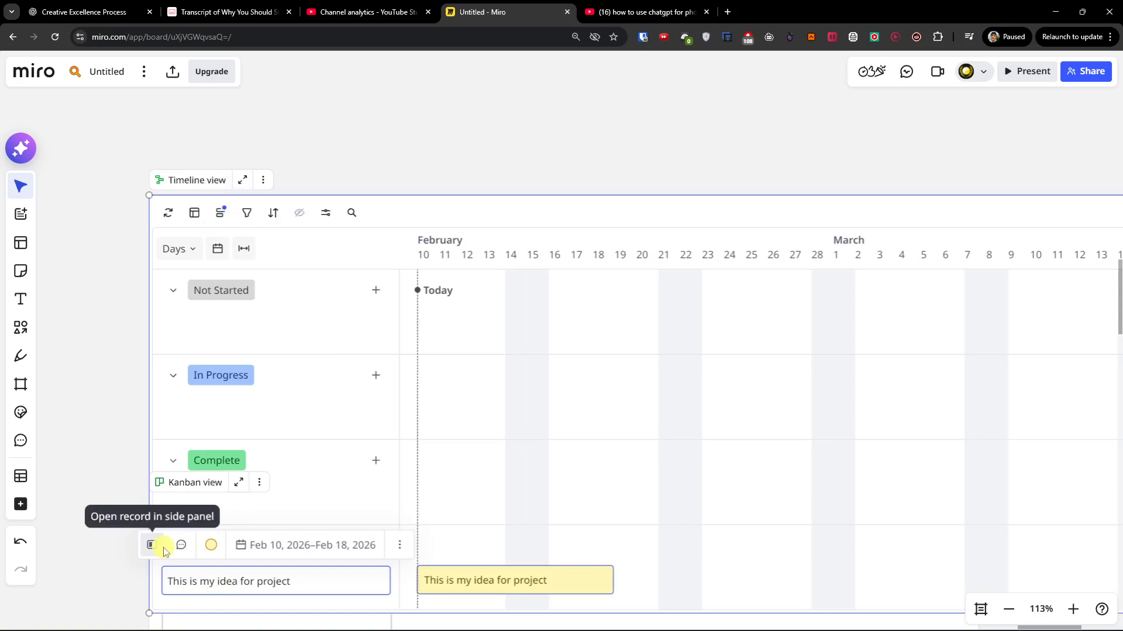
pyautogui.click(246, 321)
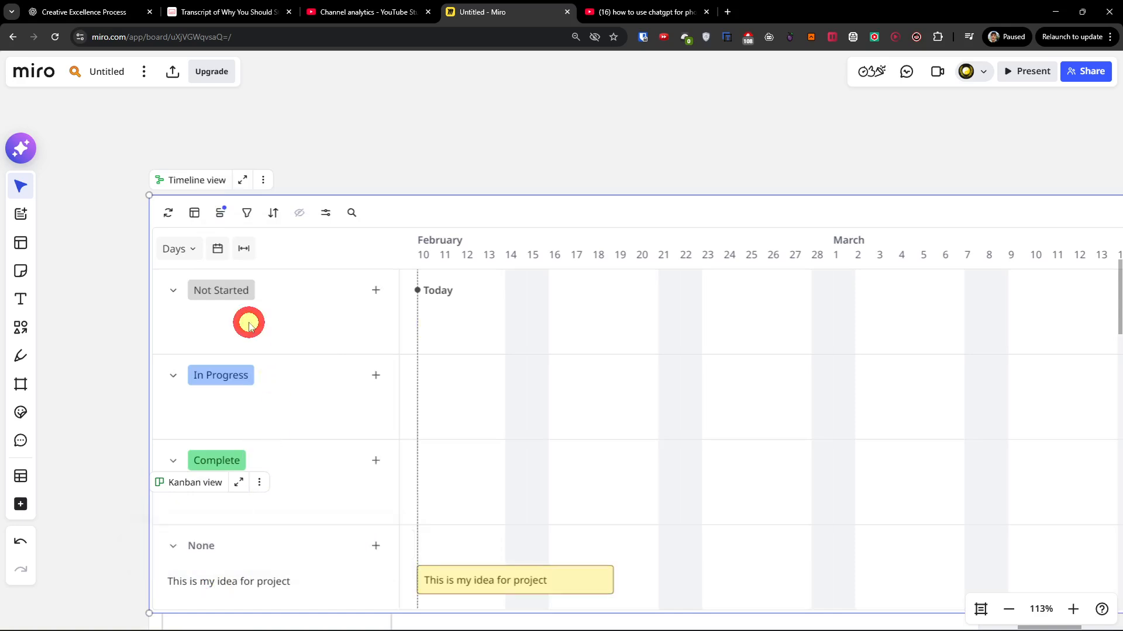
# Add a record named "first task" to the timeline's Not Started group.
pyautogui.click(376, 290)
pyautogui.click(300, 323)
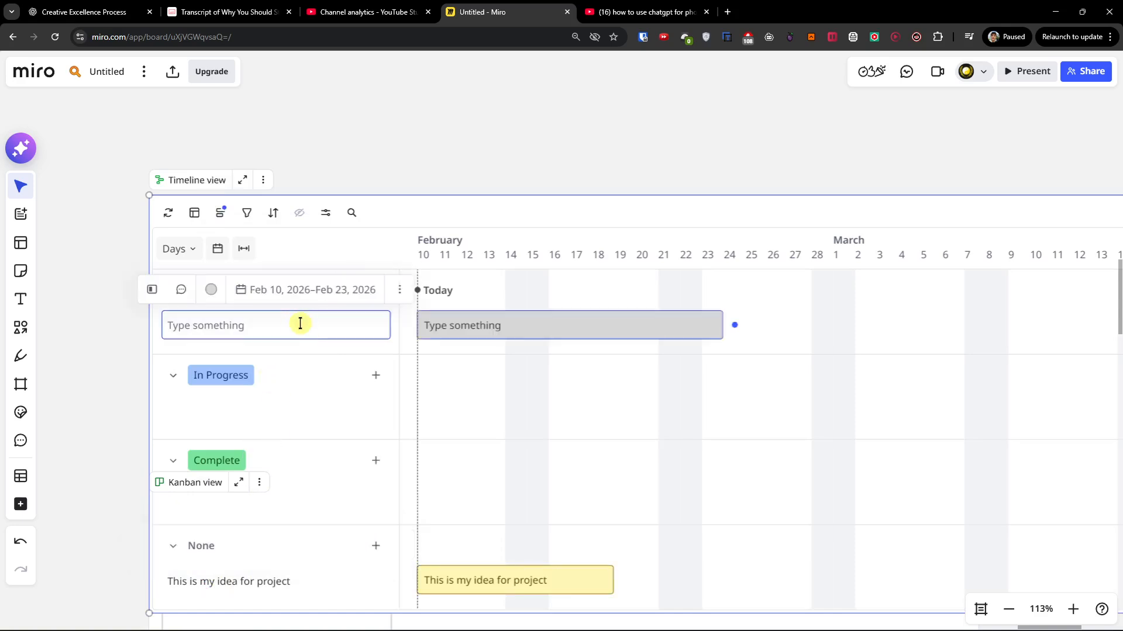
pyautogui.click(258, 326)
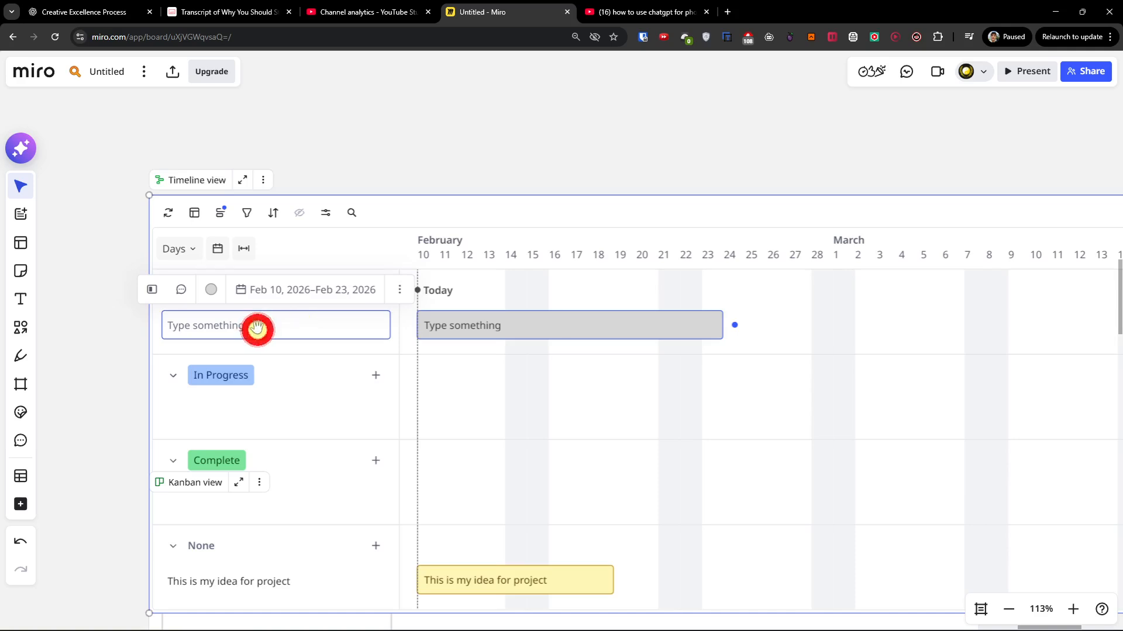
pyautogui.write('first task')
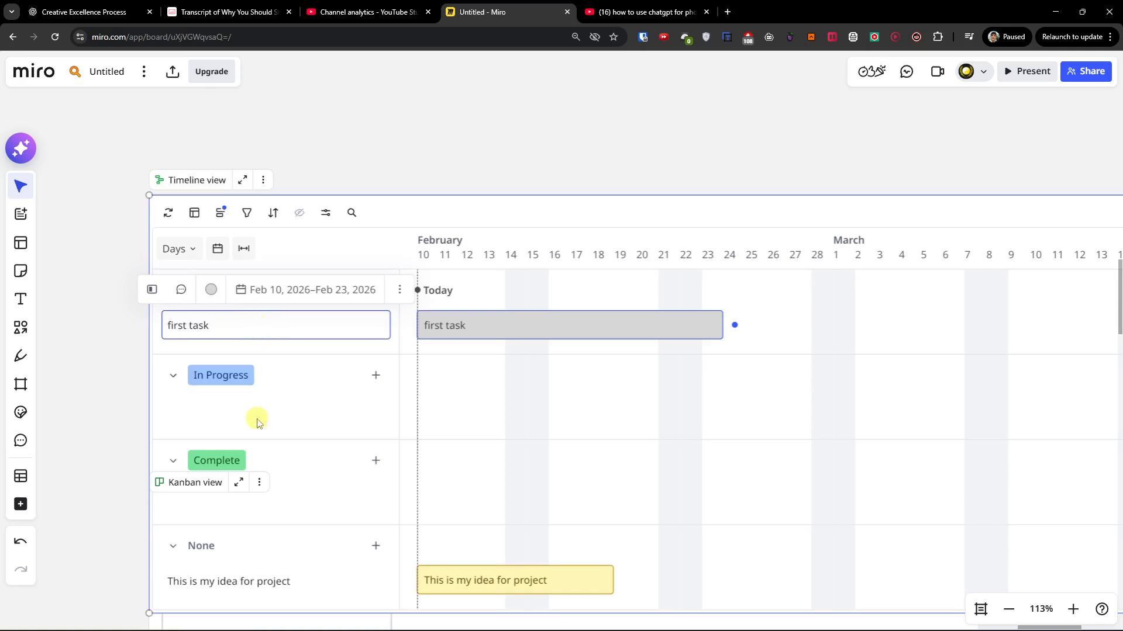
# Move "first task" to In Progress and "This is my idea for project" to Complete, starting on Feb 11.
pyautogui.moveTo(444, 325); pyautogui.dragTo(447, 389)
pyautogui.moveTo(458, 581); pyautogui.dragTo(475, 481)
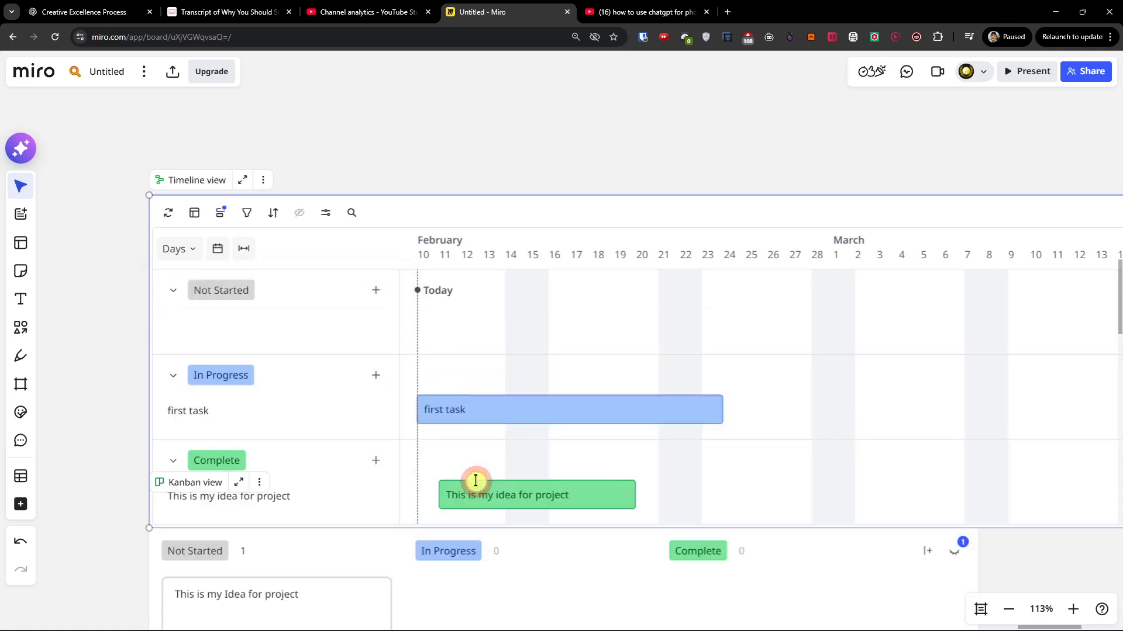
# Compare the Kanban board with the timeline and check which views are synced with the timeline.
pyautogui.scroll(-2, 466, 406)
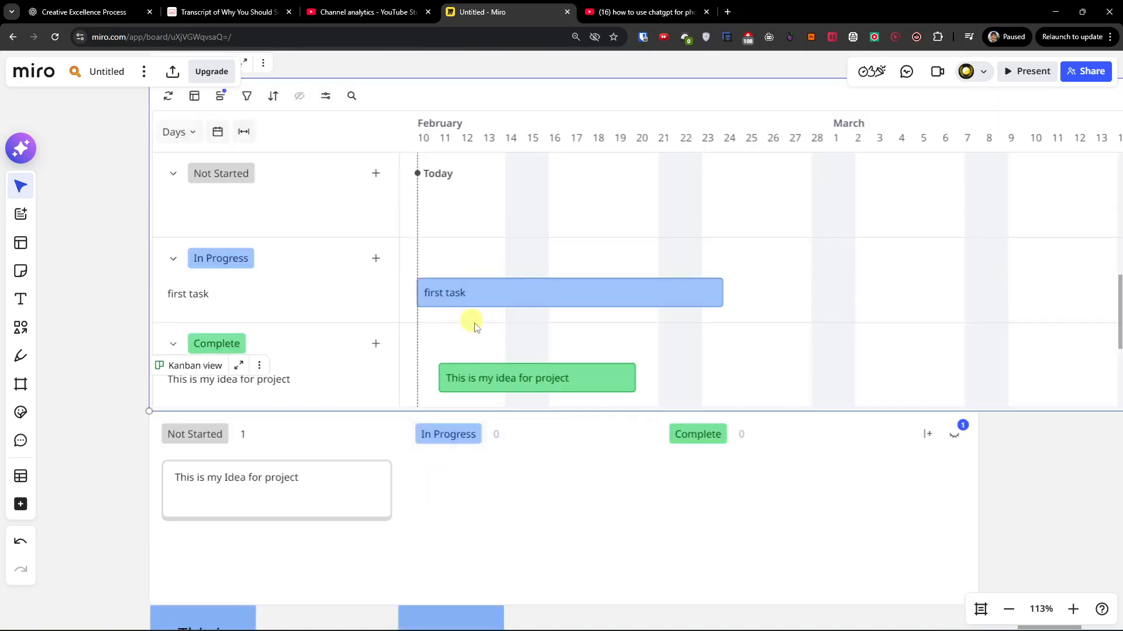
pyautogui.scroll(2, 469, 322)
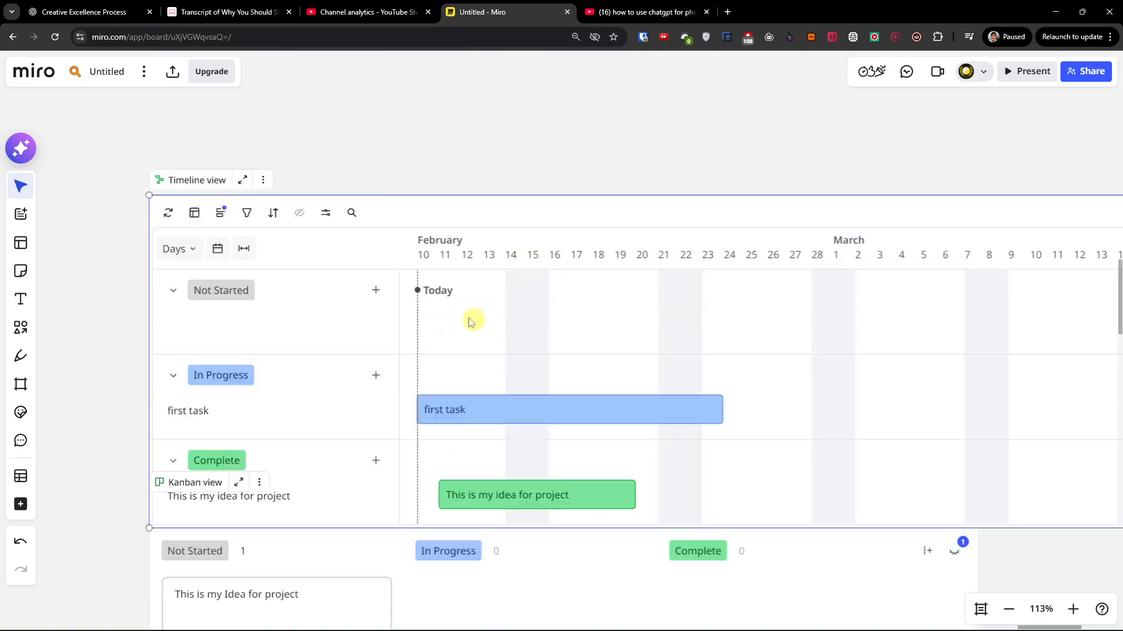
pyautogui.click(169, 214)
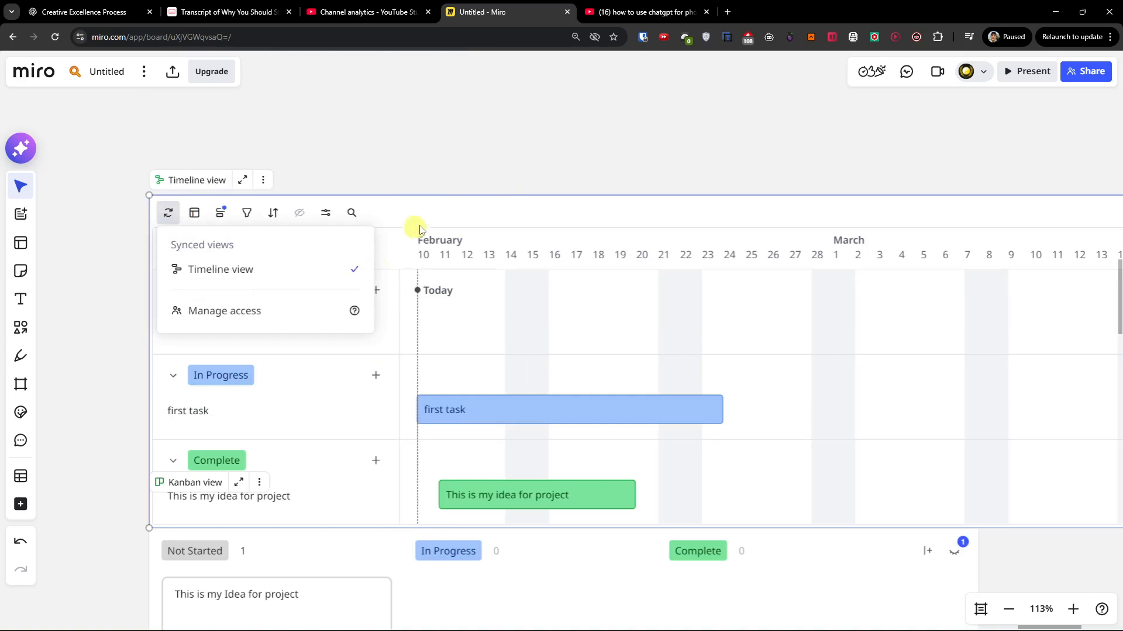
pyautogui.click(415, 163)
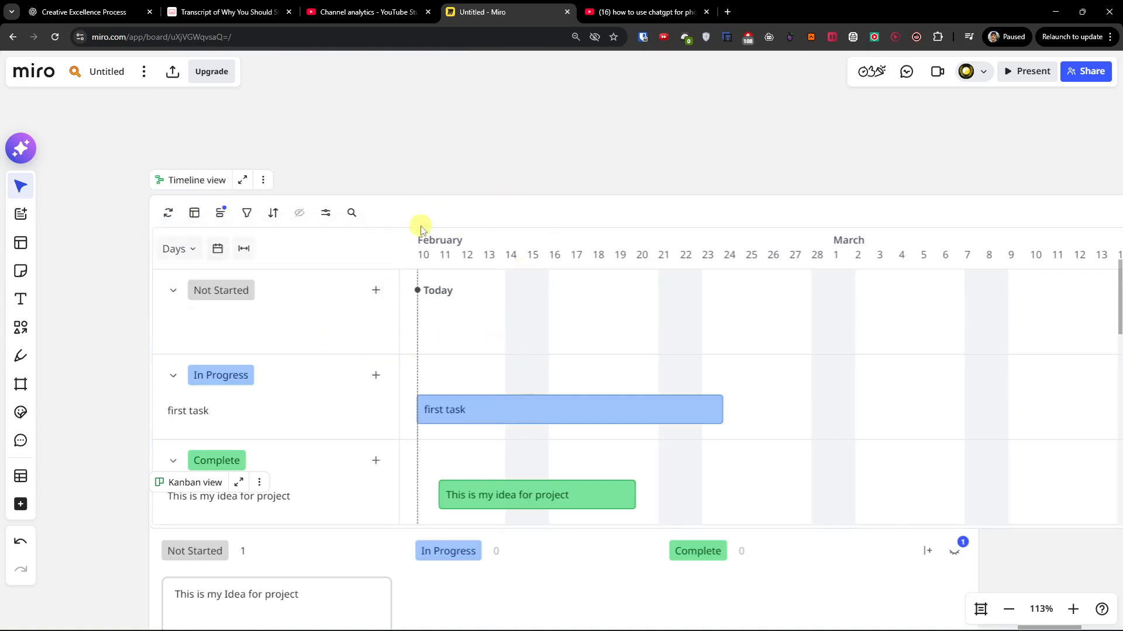
# Insert a table in the empty canvas area above the timeline.
pyautogui.scroll(1, 665, 326)
pyautogui.hscroll(1, 665, 325)
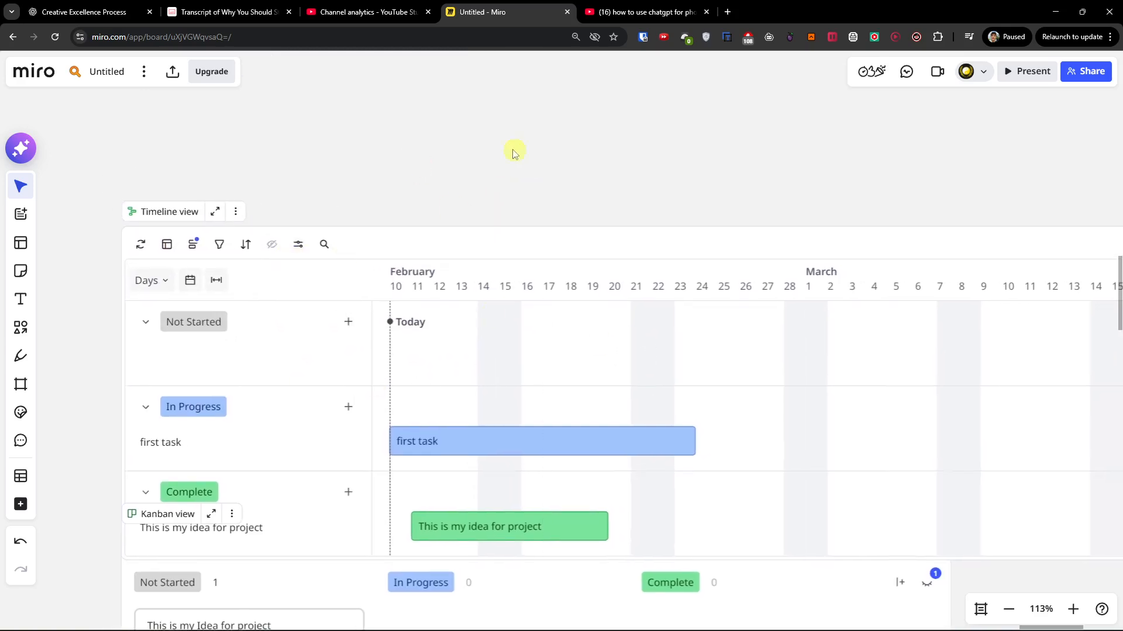
pyautogui.scroll(8, 526, 165)
pyautogui.hscroll(1, 527, 165)
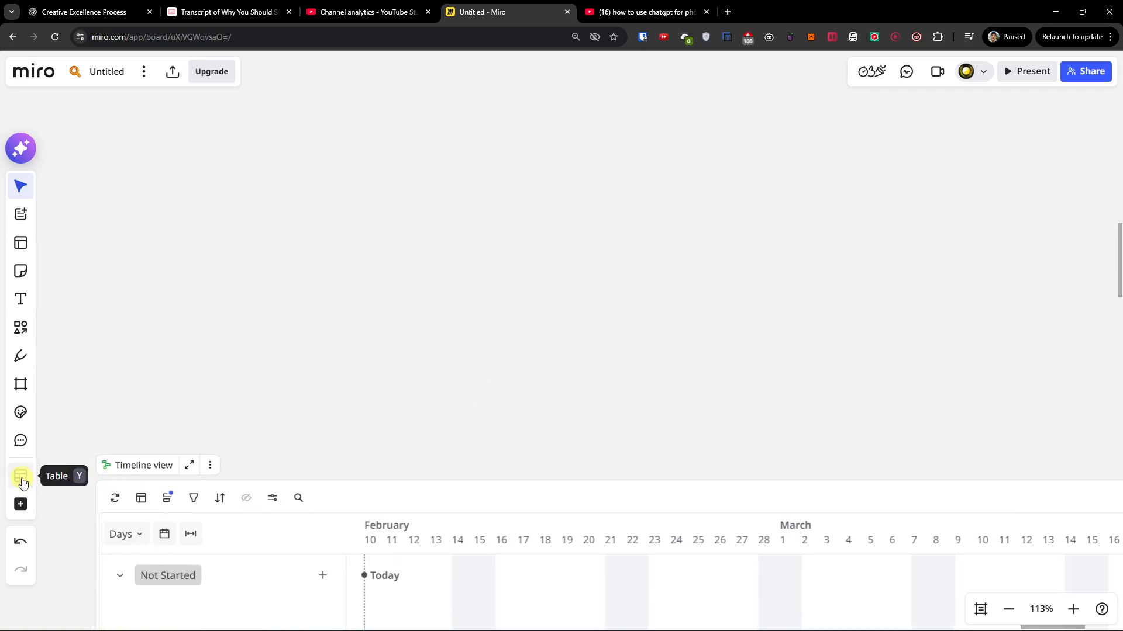
pyautogui.click(21, 504)
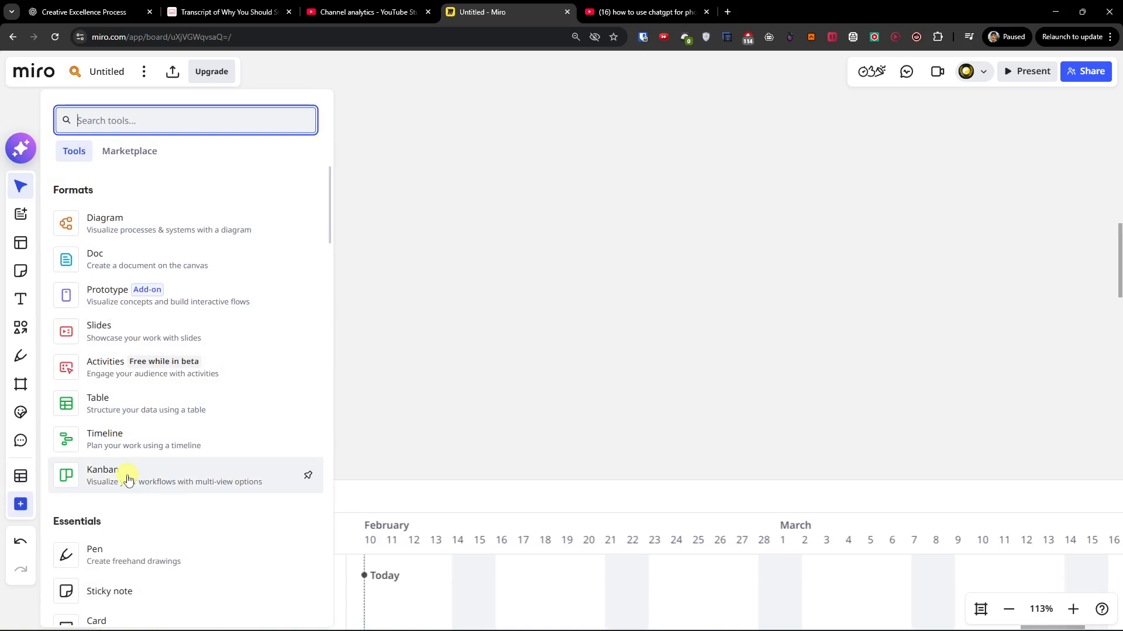
pyautogui.click(167, 407)
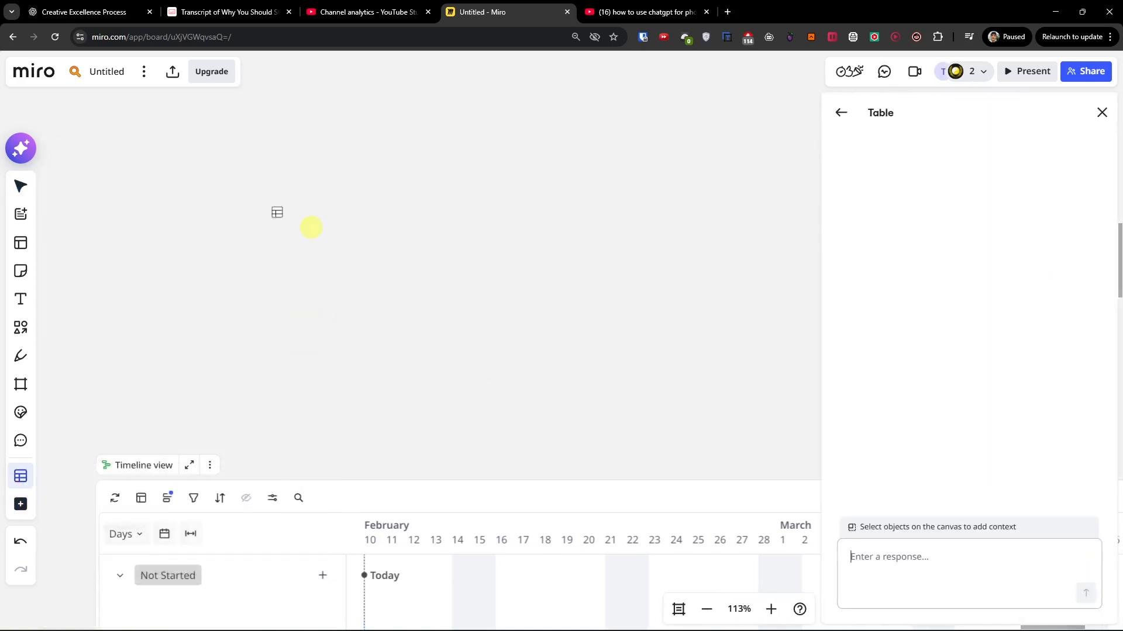
pyautogui.moveTo(552, 220); pyautogui.dragTo(374, 130)
# Title the table's first row "This is my first task" and set its status to Not Started.
pyautogui.click(204, 260)
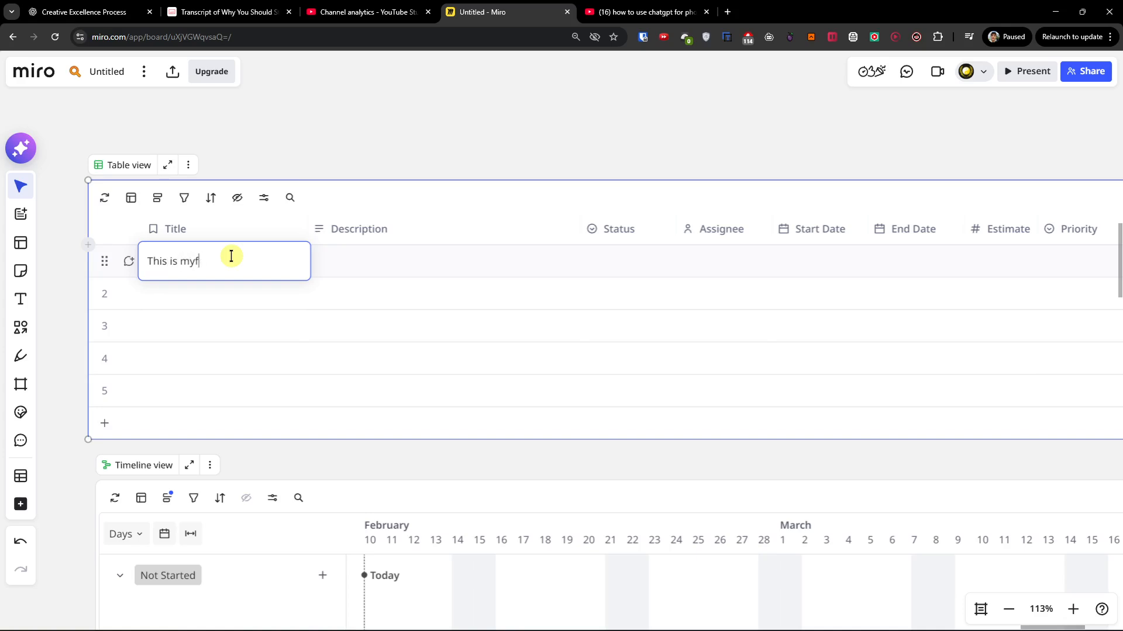
pyautogui.write('This is my first task')
pyautogui.press('Return')
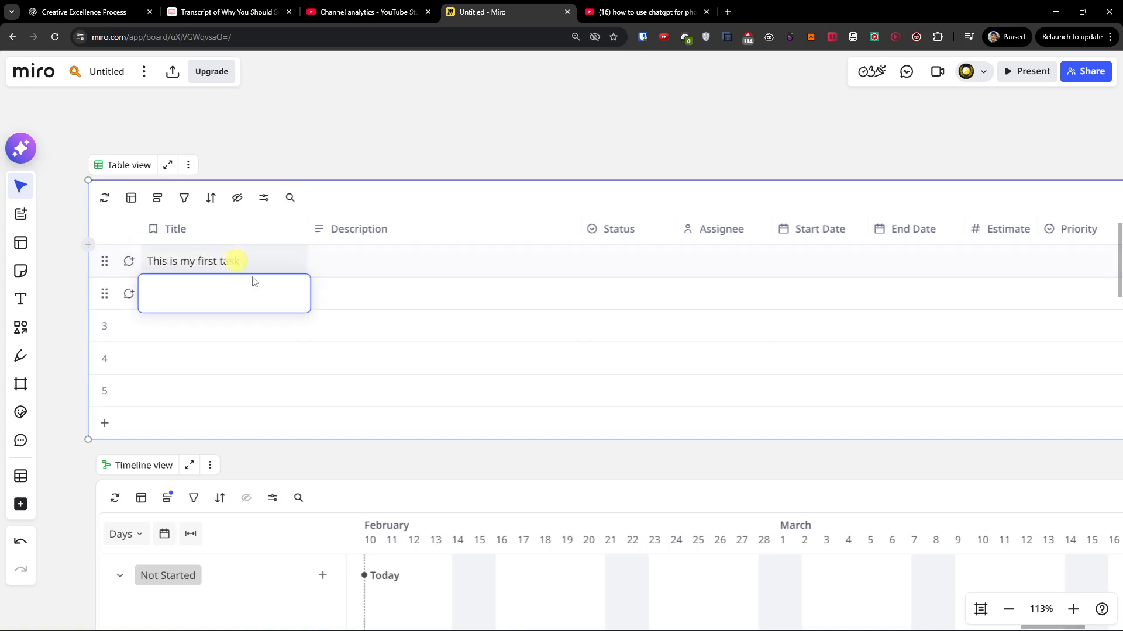
pyautogui.click(374, 261)
pyautogui.click(623, 267)
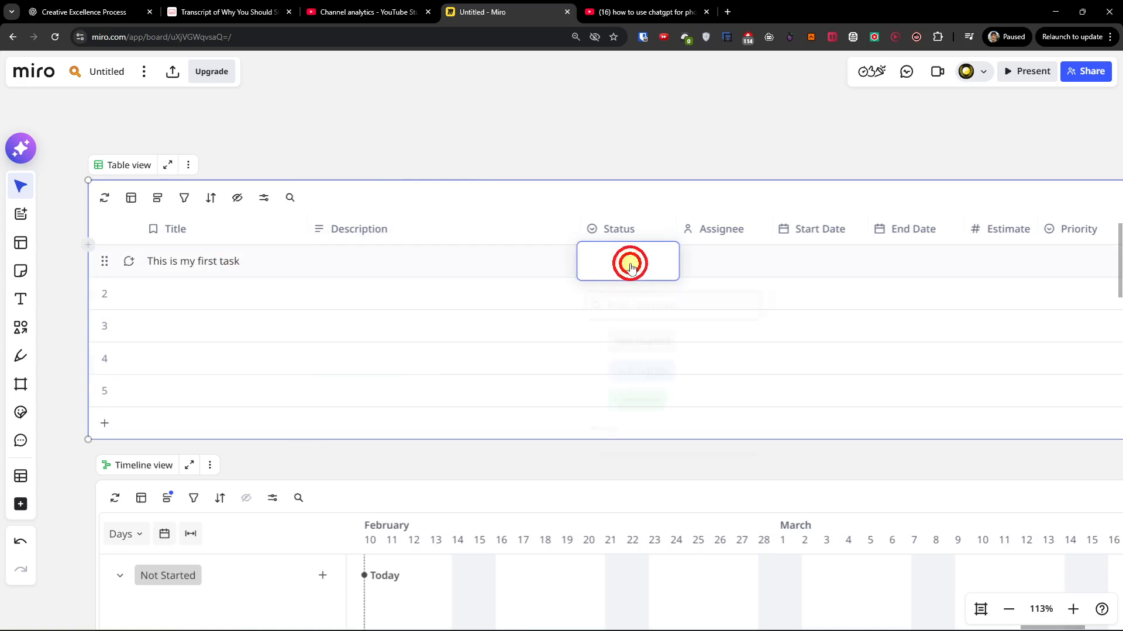
pyautogui.click(675, 346)
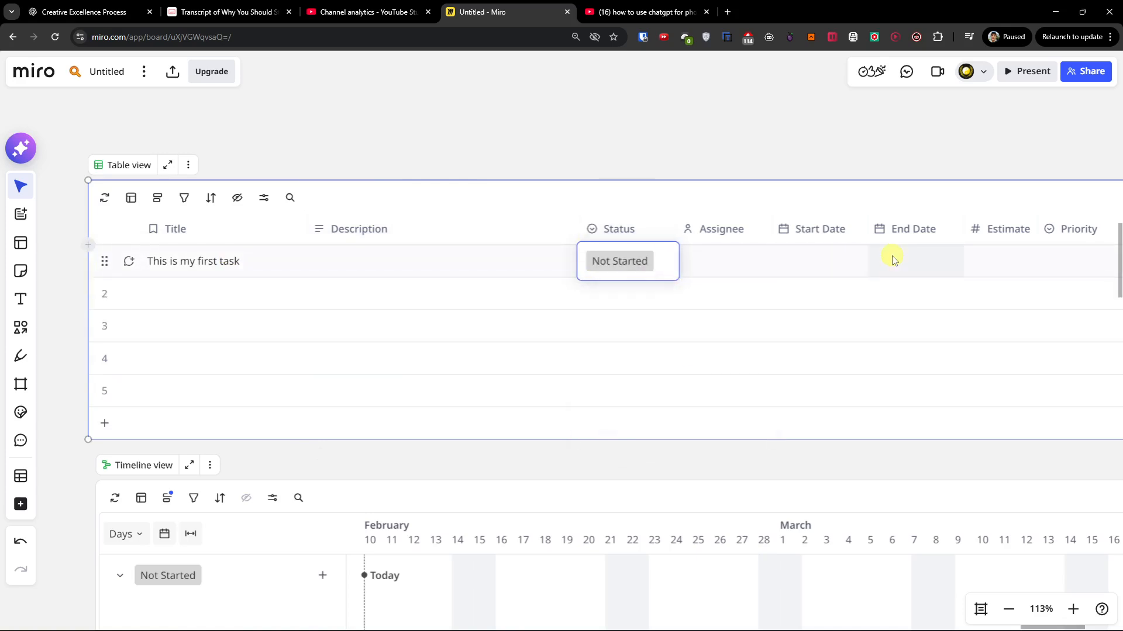
# Set both the start date and the end date of "This is my first task" to Feb 11, 2026.
pyautogui.click(822, 229)
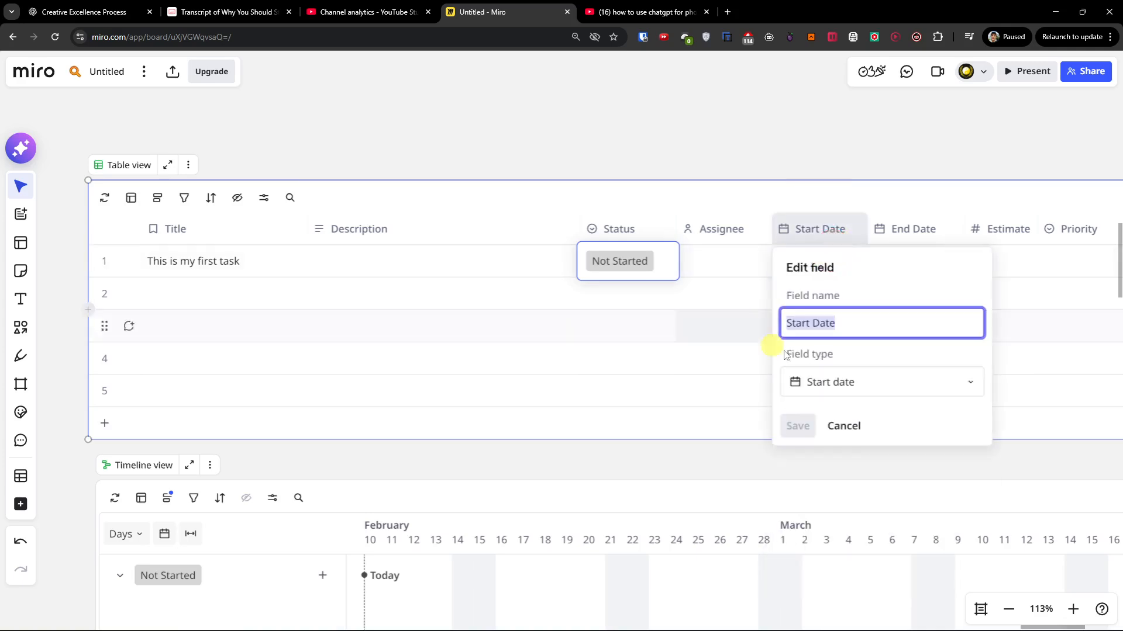
pyautogui.click(745, 345)
pyautogui.click(808, 286)
pyautogui.click(811, 267)
pyautogui.click(811, 263)
pyautogui.click(811, 262)
pyautogui.click(808, 259)
pyautogui.click(845, 426)
pyautogui.click(897, 262)
pyautogui.click(897, 263)
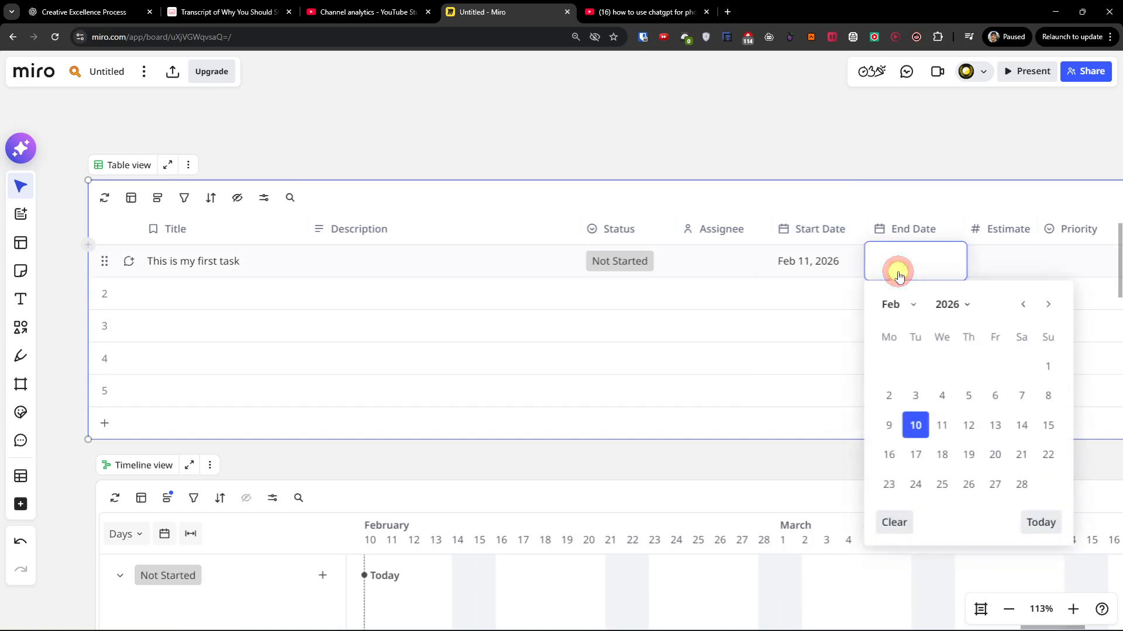
pyautogui.click(942, 425)
pyautogui.click(644, 261)
# Title the table's second row "Second task" and set its status to In Progress.
pyautogui.click(229, 302)
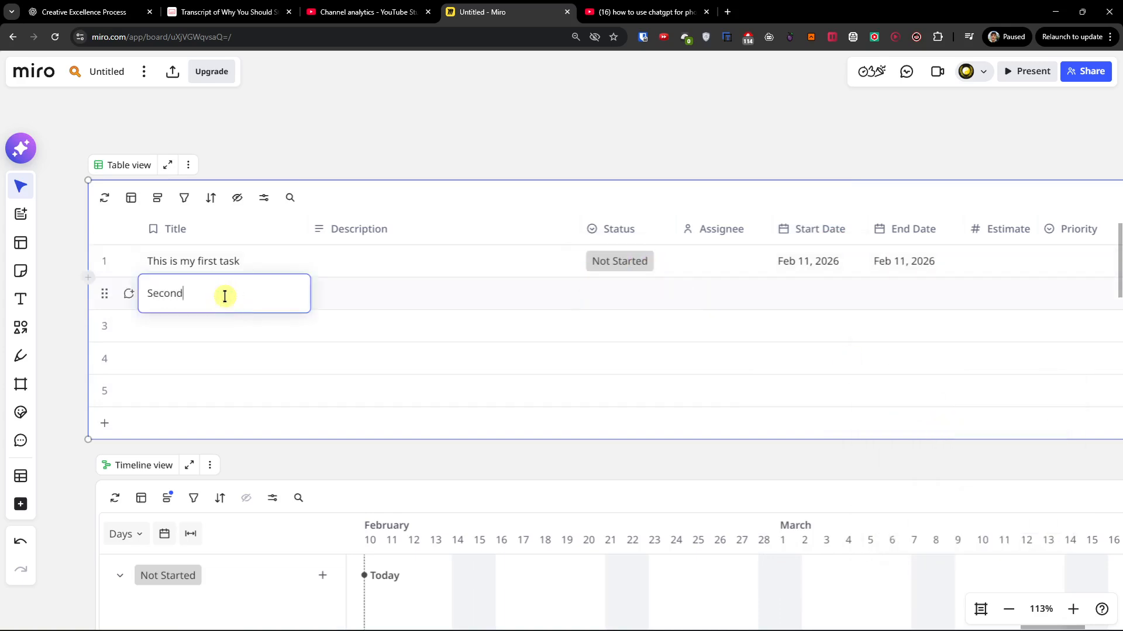
pyautogui.click(629, 295)
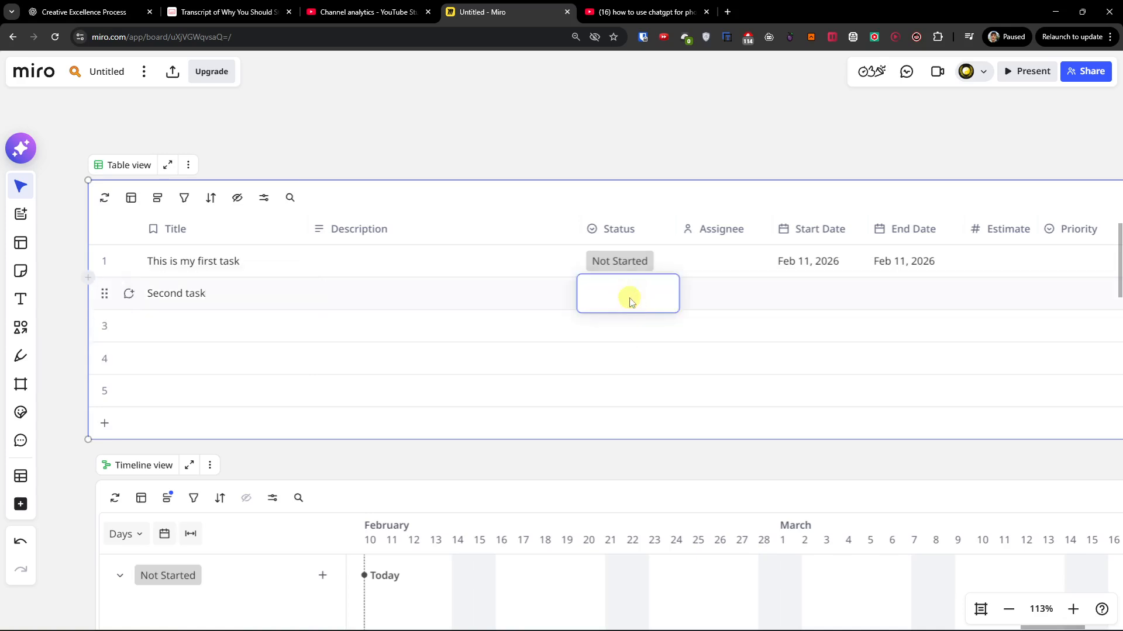
pyautogui.click(630, 294)
pyautogui.click(669, 417)
# Title the table's third row "Third task" and set its status to Complete.
pyautogui.click(156, 327)
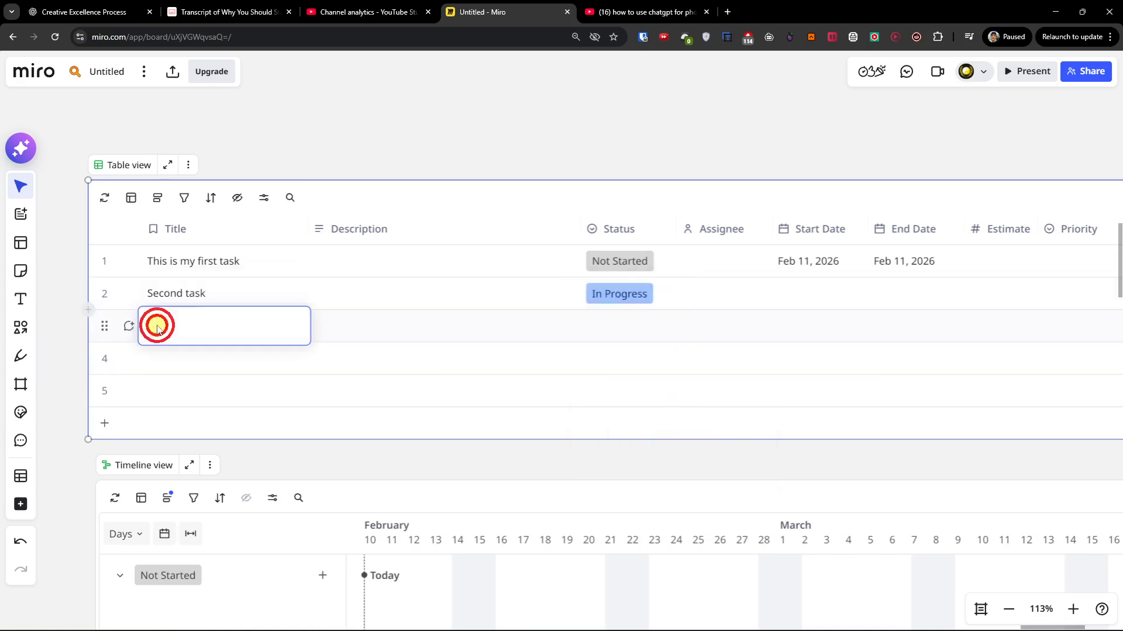
pyautogui.write('Third task')
pyautogui.click(614, 327)
pyautogui.click(615, 329)
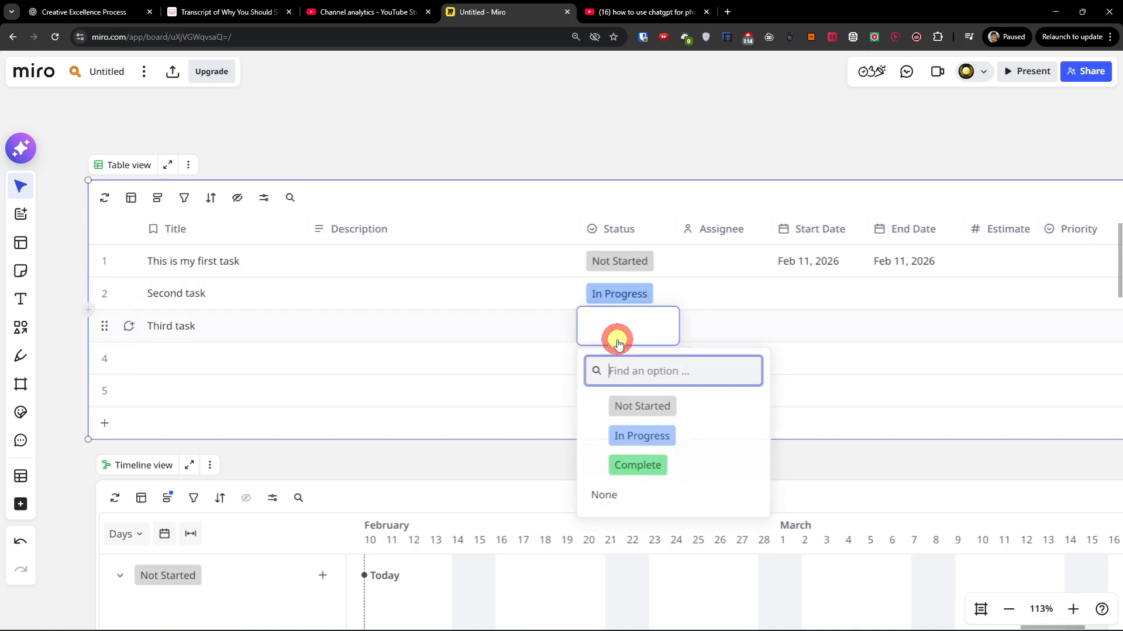
pyautogui.click(661, 476)
# Group the table's rows by Status.
pyautogui.moveTo(574, 458); pyautogui.dragTo(490, 482)
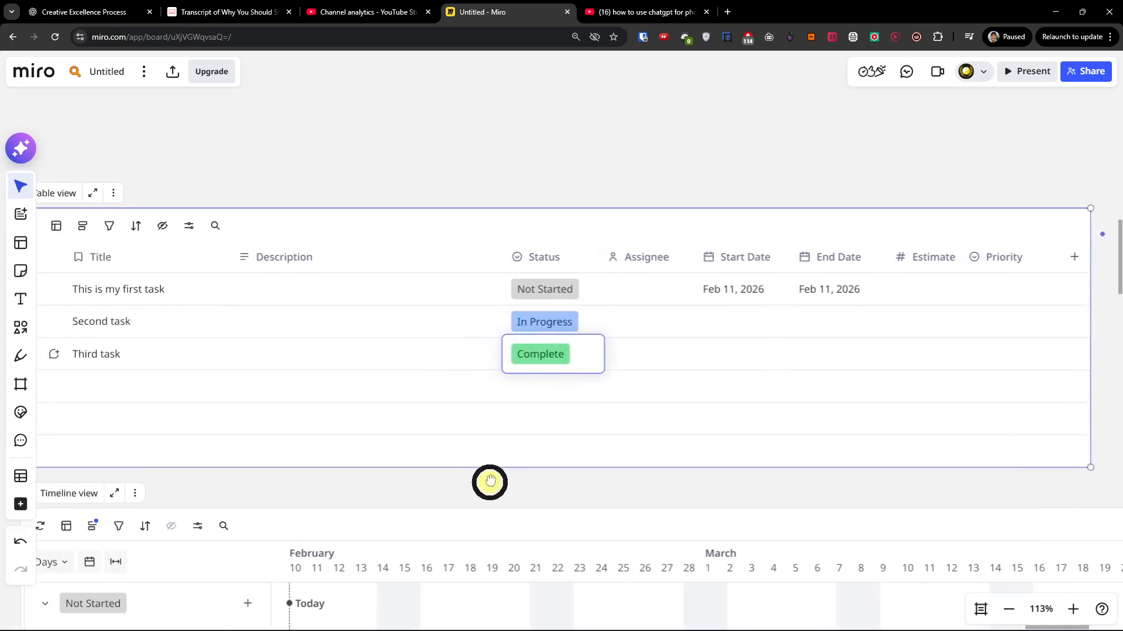
pyautogui.scroll(-2, 490, 482)
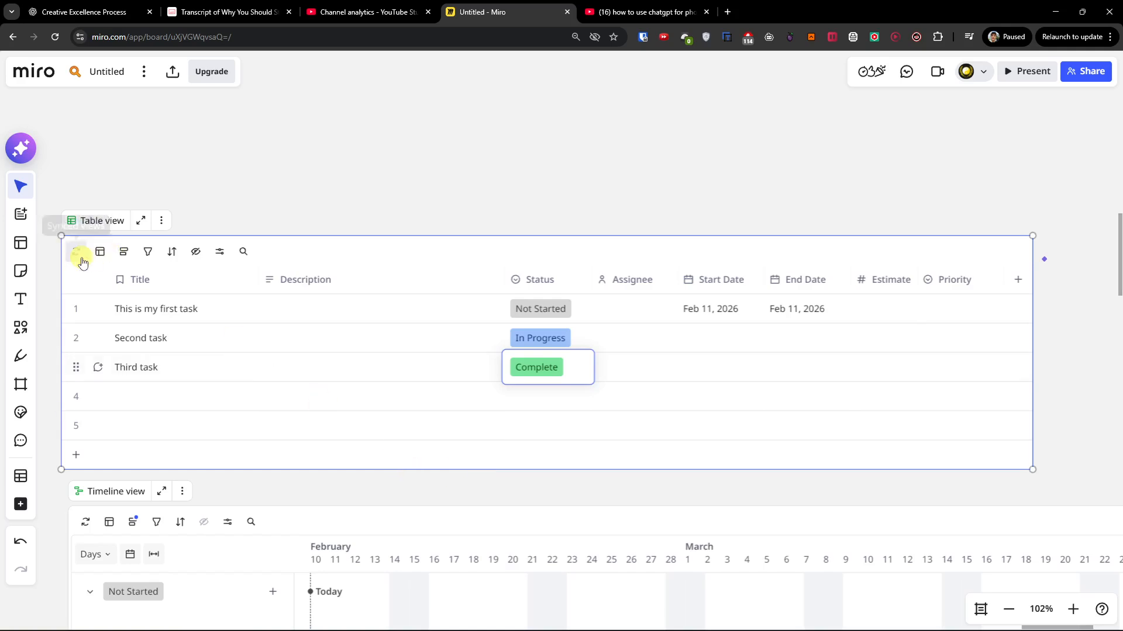
pyautogui.click(117, 253)
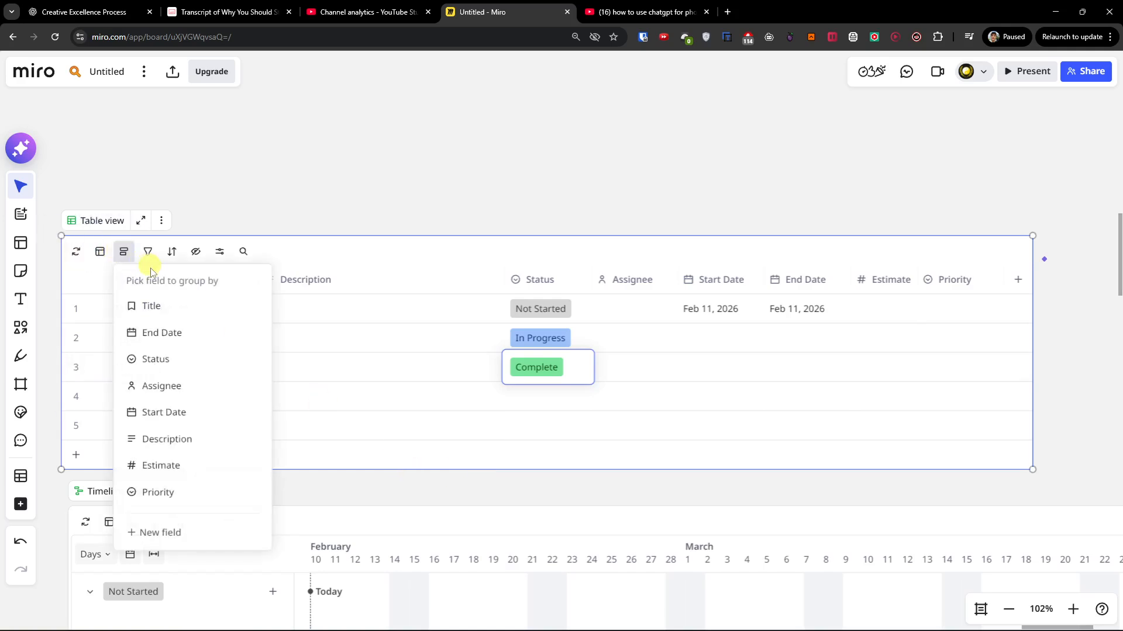
pyautogui.click(197, 359)
# Move the grouped table directly above the timeline so they no longer overlap, with their left edges aligned.
pyautogui.moveTo(293, 517); pyautogui.dragTo(330, 487)
pyautogui.moveTo(365, 212); pyautogui.dragTo(363, 80)
pyautogui.scroll(-4, 374, 336)
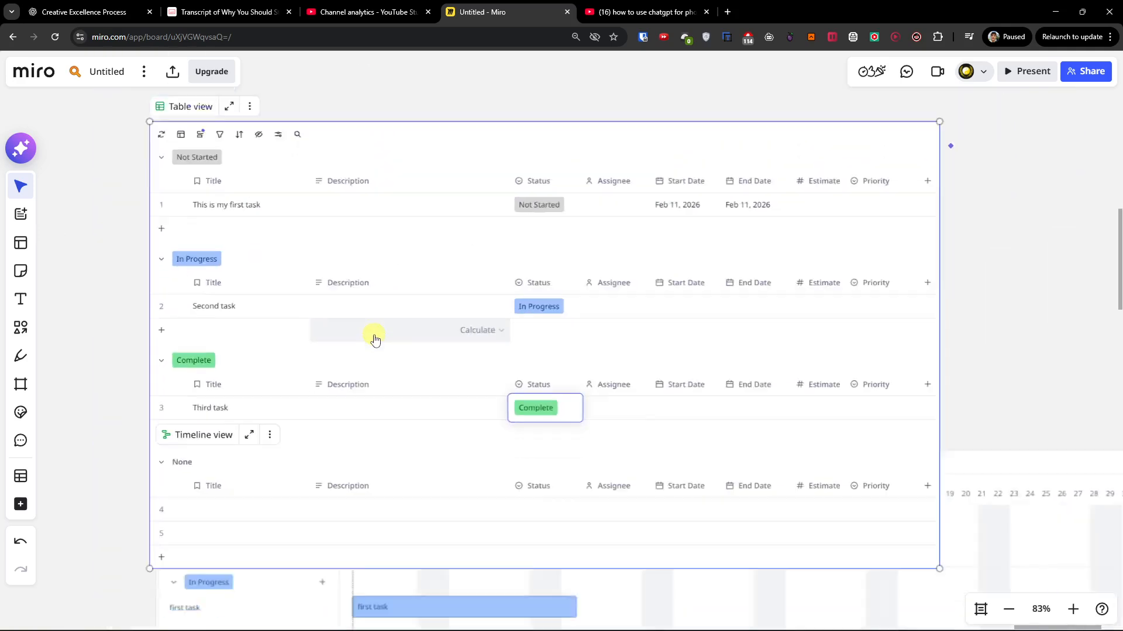
pyautogui.moveTo(403, 165)
pyautogui.mouseDown()
pyautogui.moveTo(426, 102)
pyautogui.moveTo(388, 83)
pyautogui.moveTo(396, 178)
pyautogui.mouseUp()
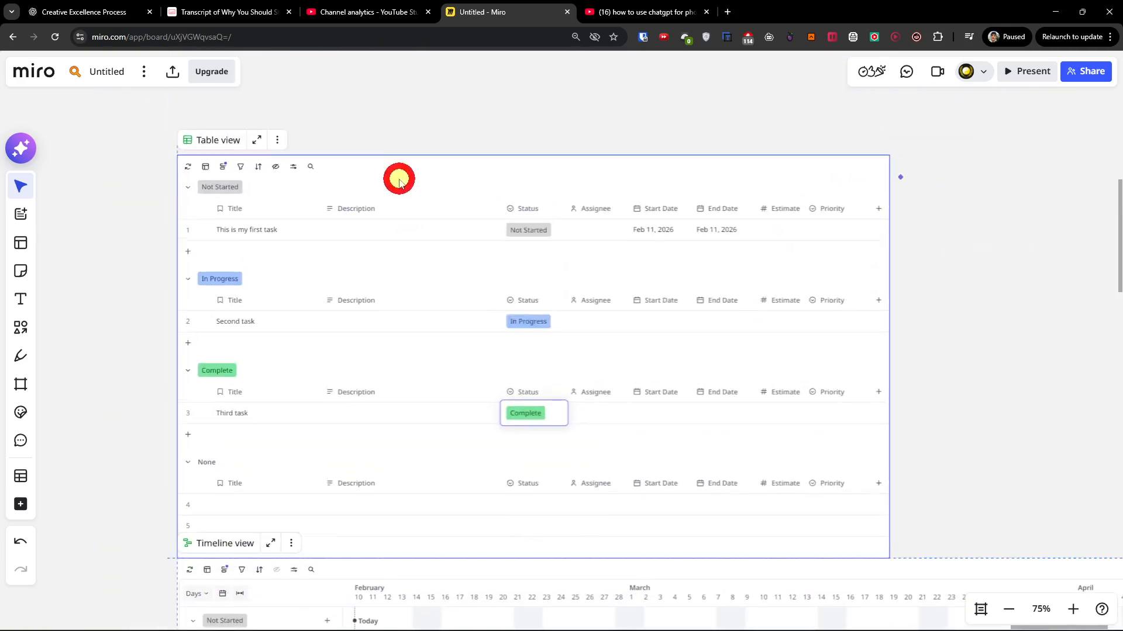
# Look over the board's connected views and examine the table's grouping, view settings and search options.
pyautogui.scroll(-8, 282, 399)
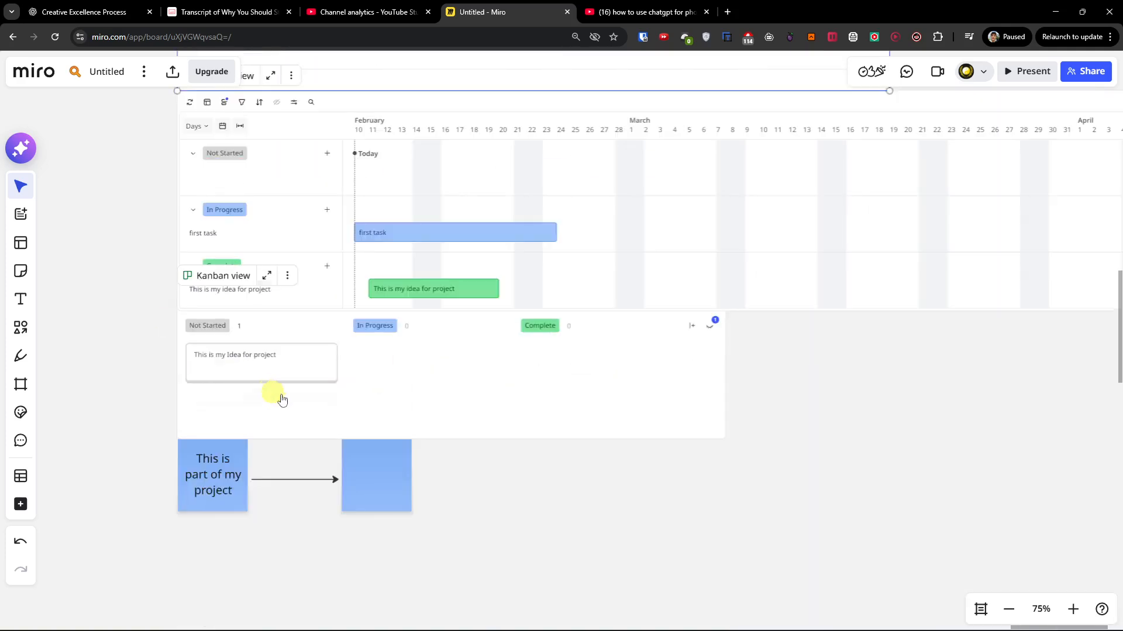
pyautogui.moveTo(451, 334); pyautogui.dragTo(721, 480)
pyautogui.scroll(10, 290, 362)
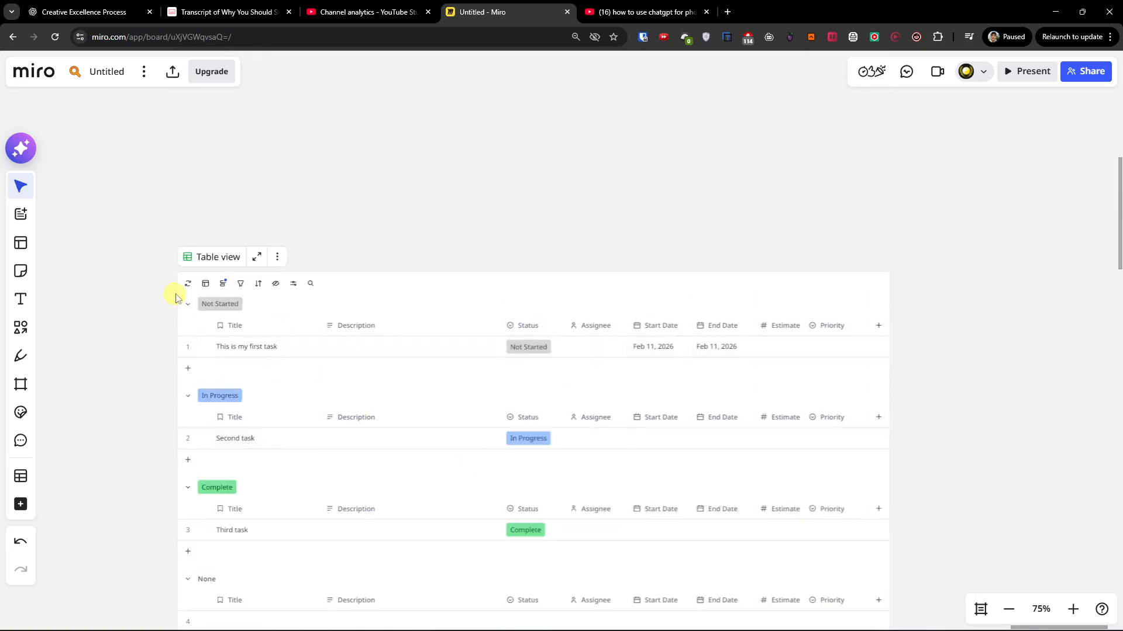
pyautogui.click(224, 286)
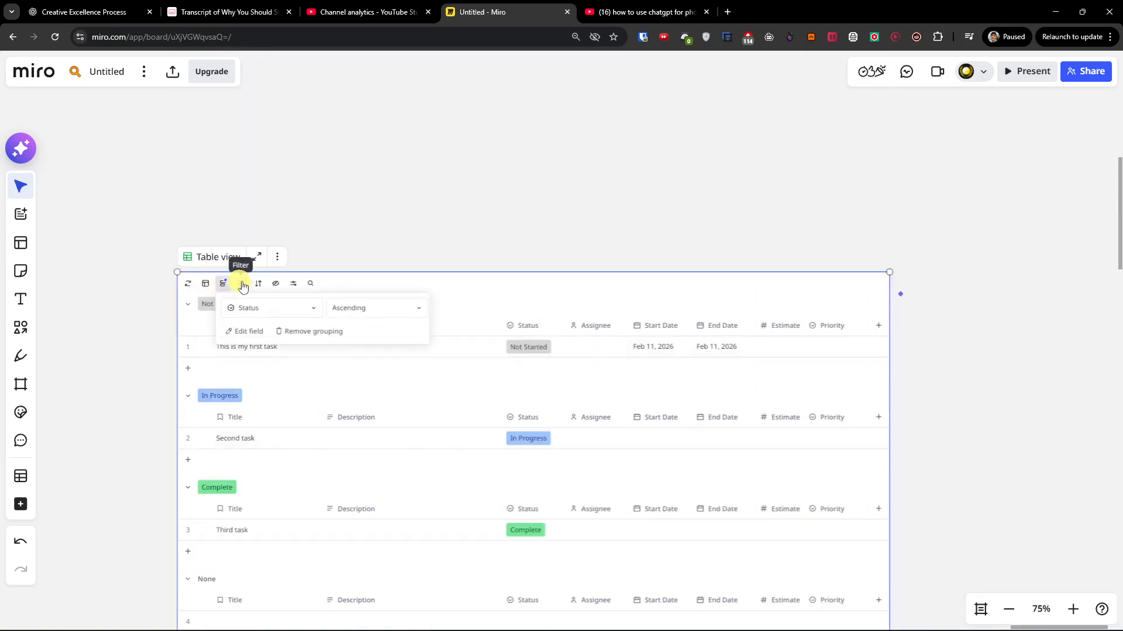
pyautogui.click(290, 286)
pyautogui.click(311, 284)
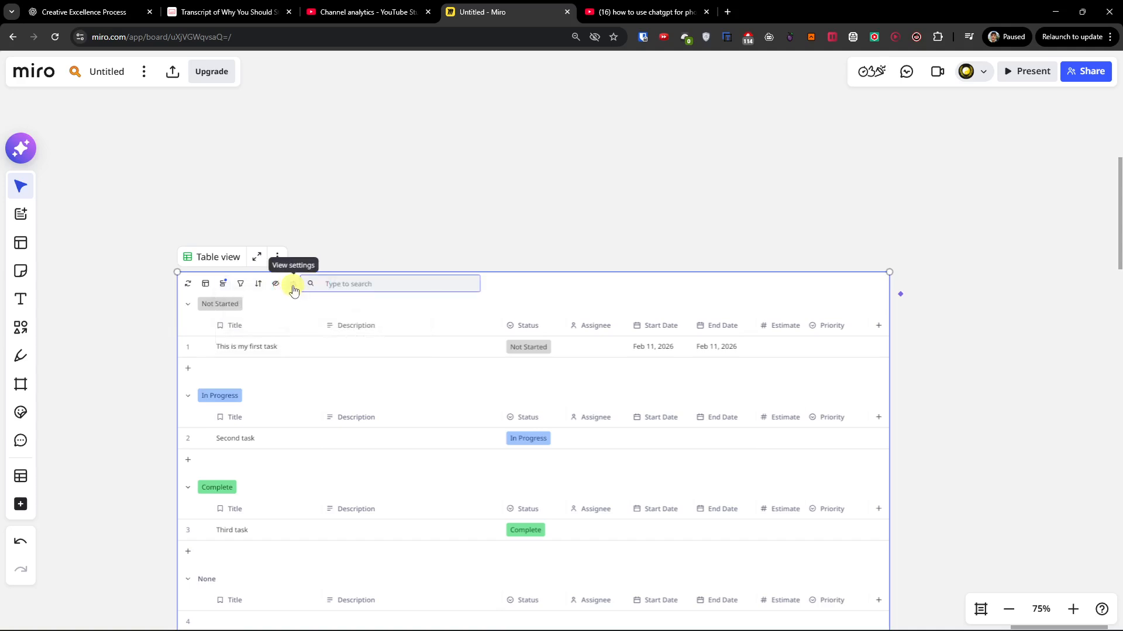
# Try to enable Nesting in the table's view settings and dismiss the upgrade offer.
pyautogui.click(293, 284)
pyautogui.click(318, 319)
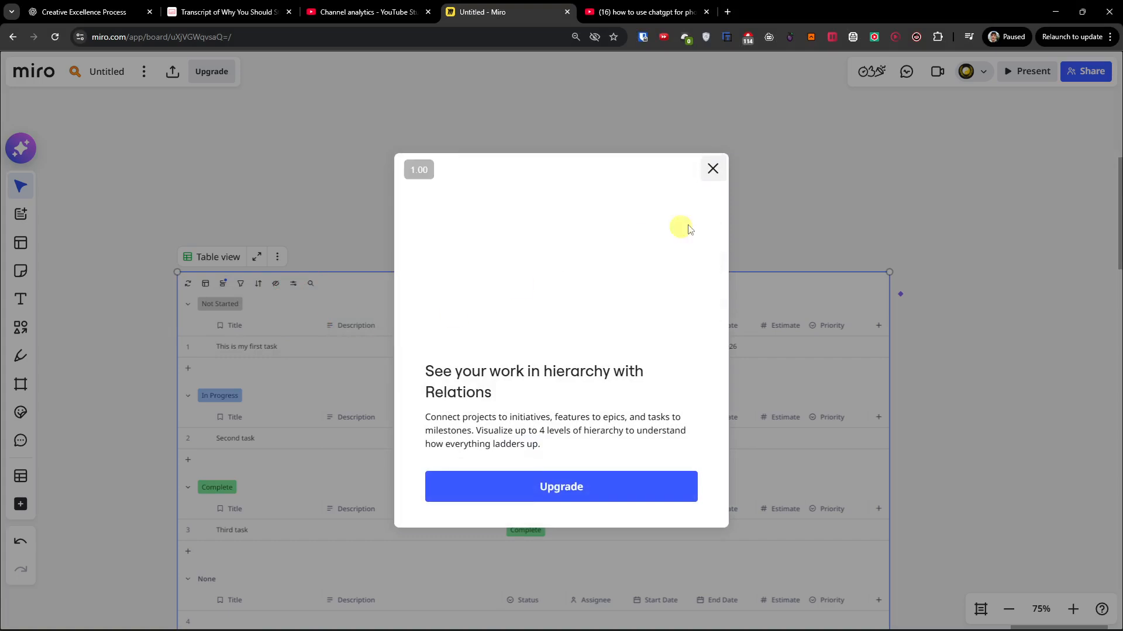
pyautogui.click(720, 169)
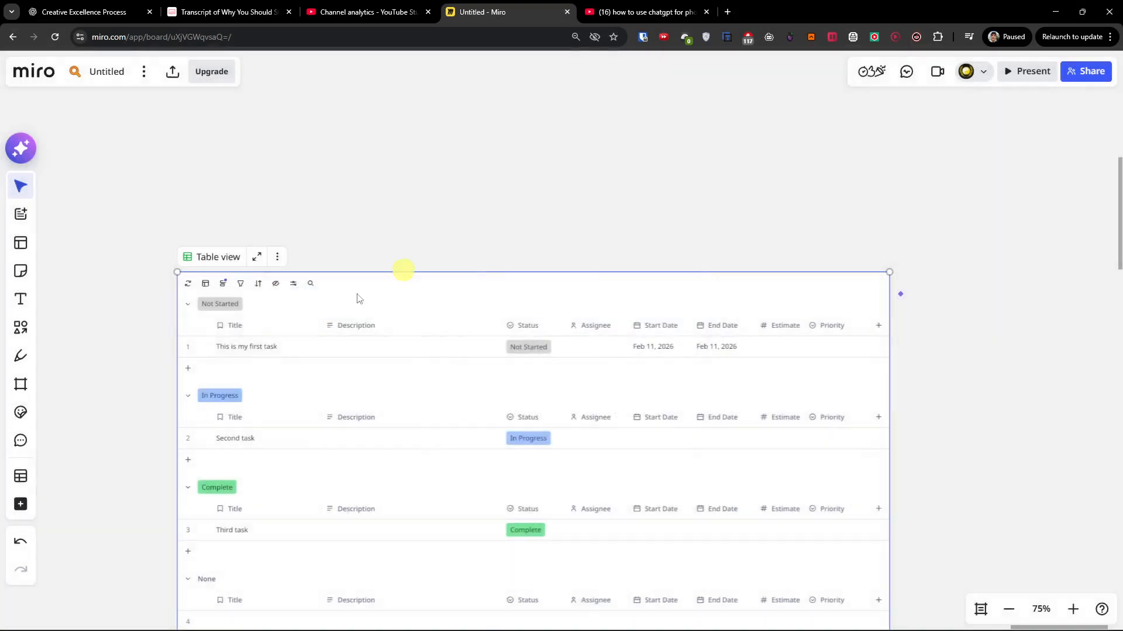
# Examine the table's view settings and its additional widget actions, leaving them unchanged.
pyautogui.click(294, 285)
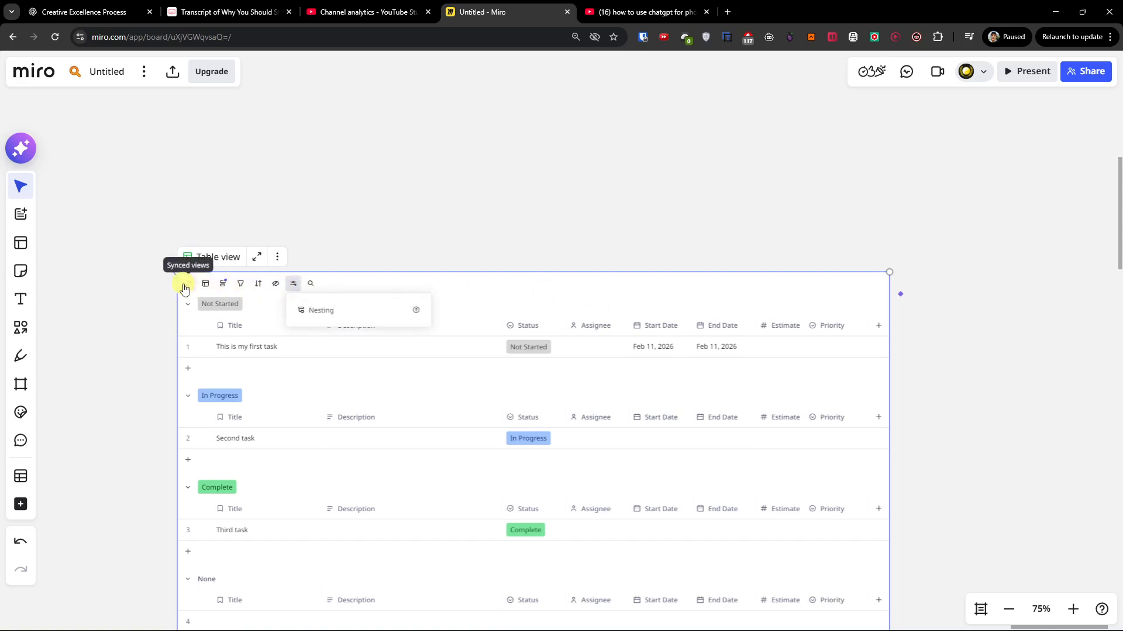
pyautogui.click(277, 257)
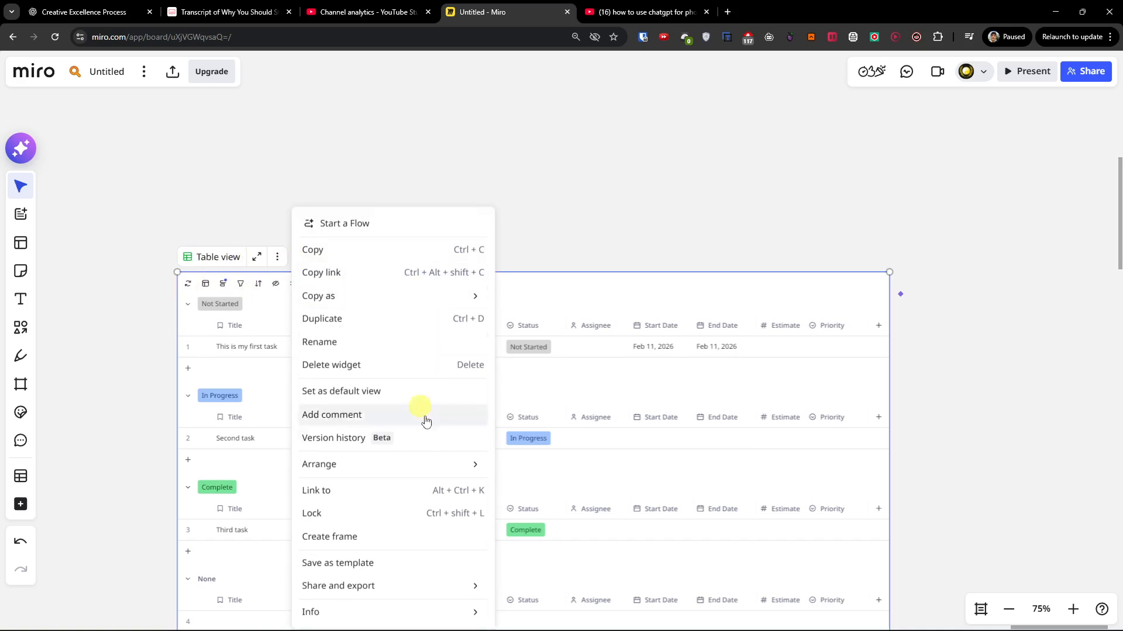
pyautogui.click(102, 380)
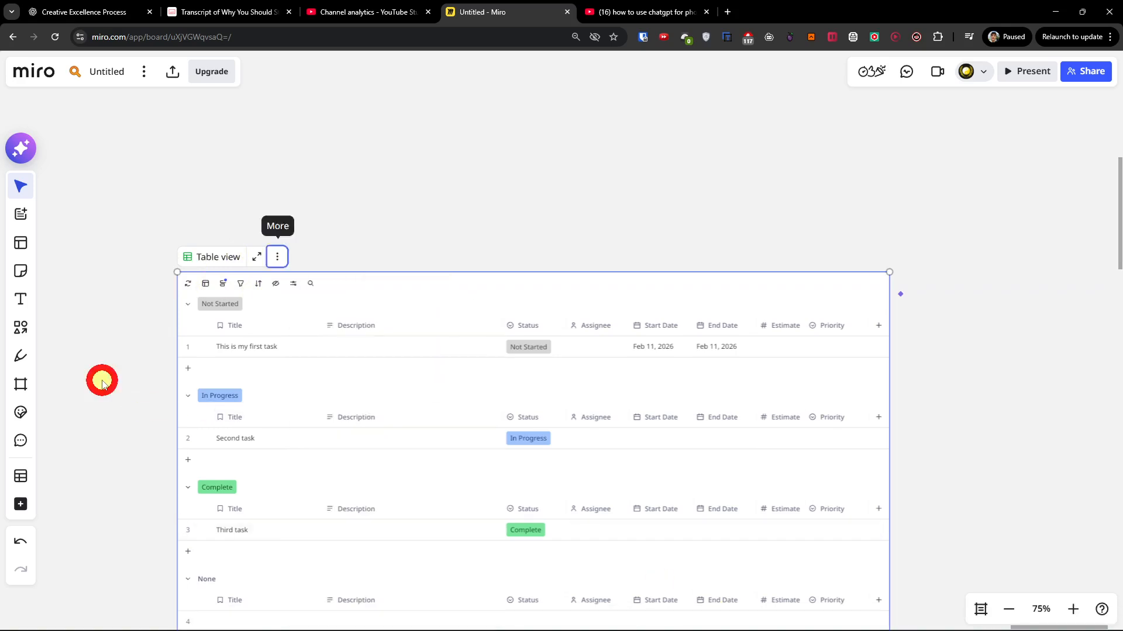
pyautogui.moveTo(133, 466); pyautogui.dragTo(139, 388)
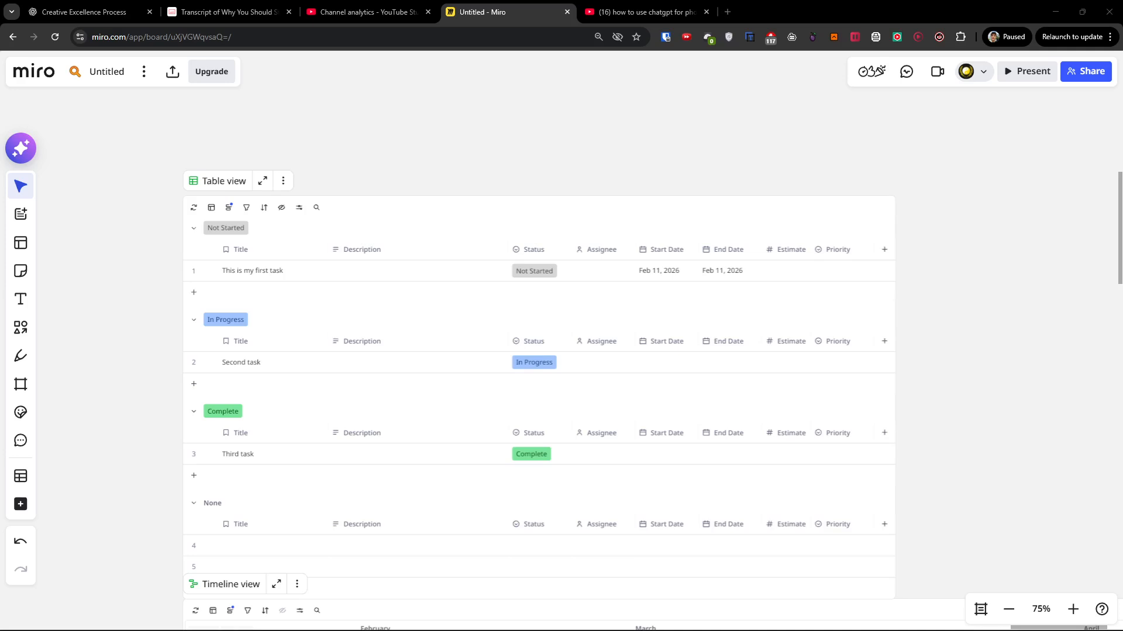
pyautogui.moveTo(766, 621)
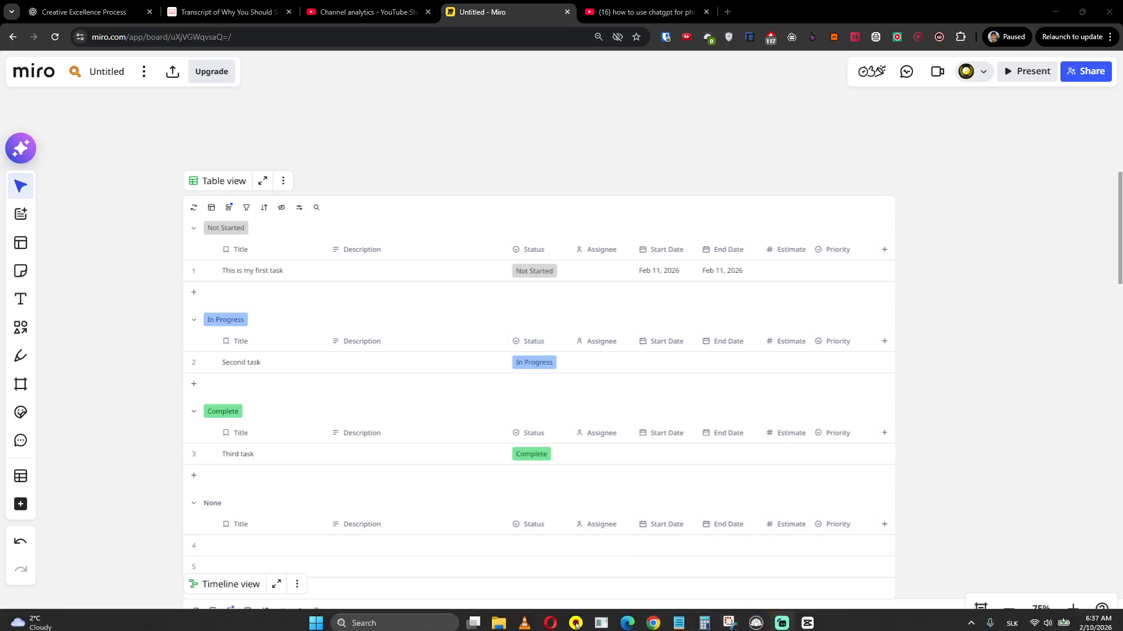